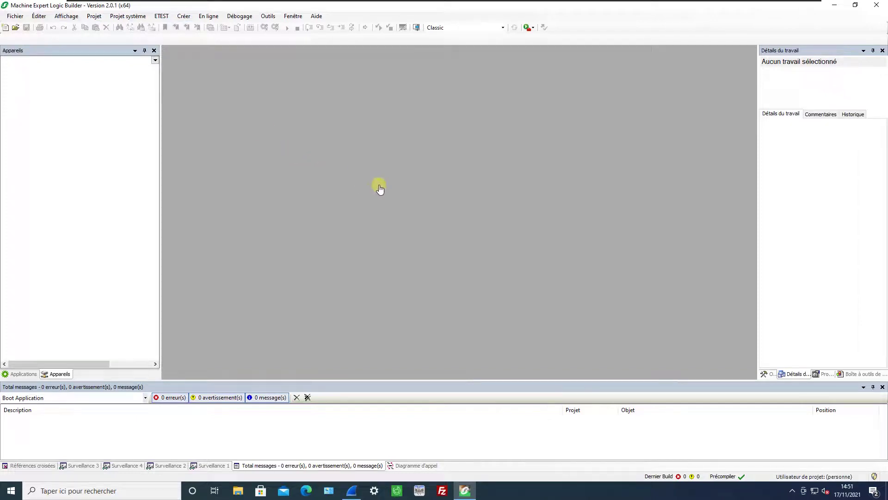
Step: Create a new default project with the TM262M35MESS8T controller
key(ctrl+n)
click(400, 166)
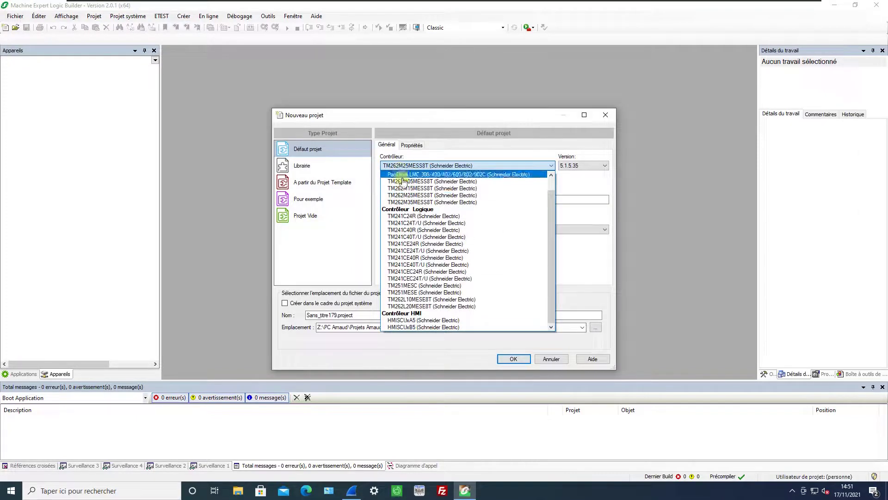
click(435, 203)
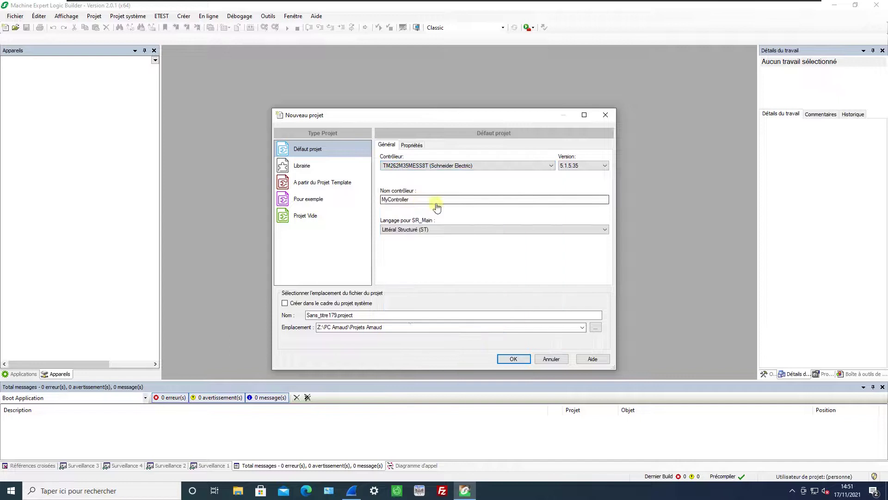
click(513, 359)
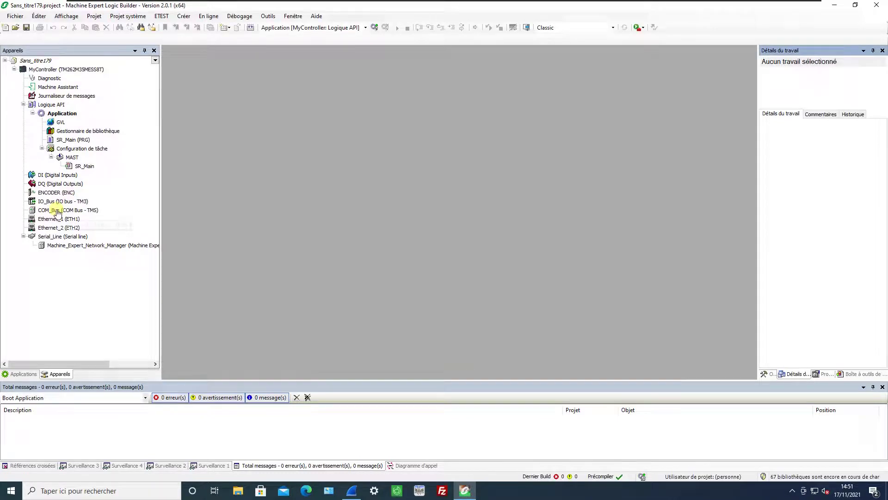
Step: Add a TMSES4 Ethernet communication module to COM_Bus
right_click(57, 211)
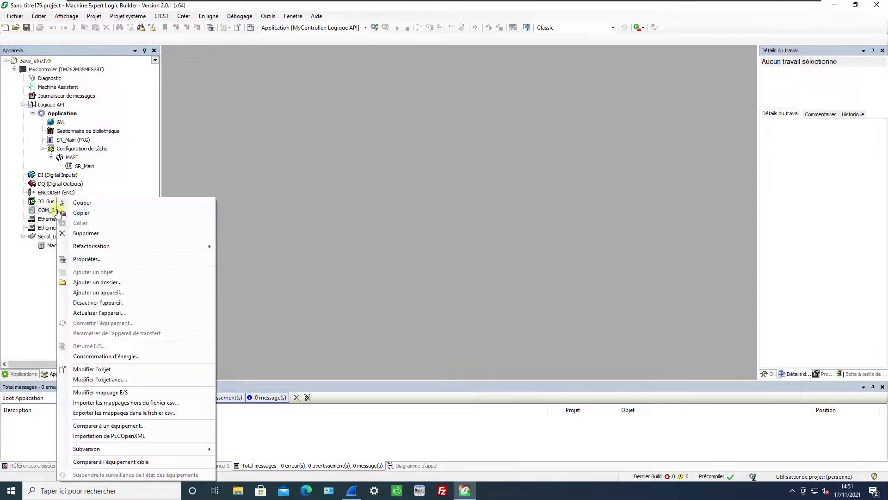
click(104, 292)
click(575, 105)
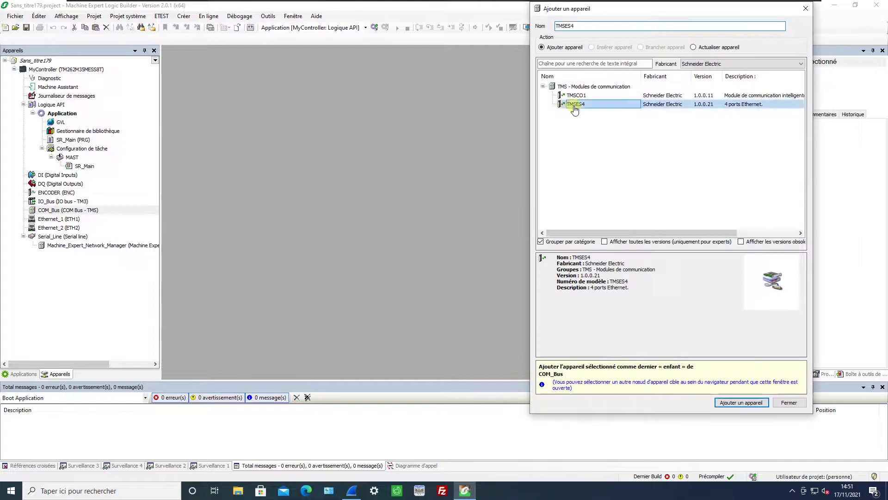
click(737, 402)
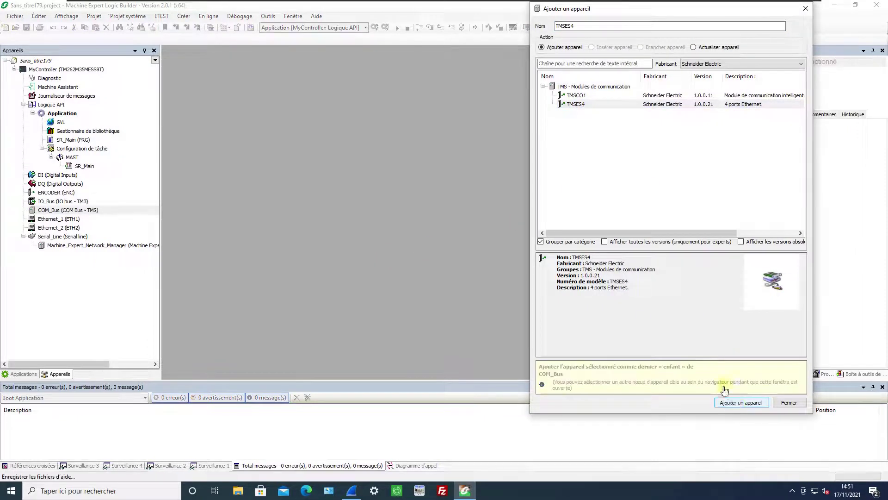
click(785, 403)
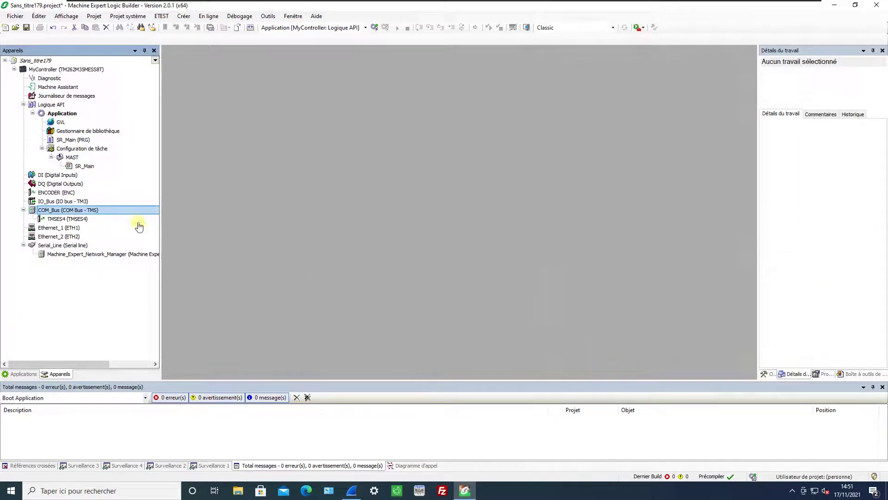
Step: Configure the TMSES4 module with fixed IP address 192.168.0.62, subnet mask 255.255.255.0 and gateway 192.168.0.254
click(80, 219)
double_click(80, 219)
click(251, 125)
text(19)
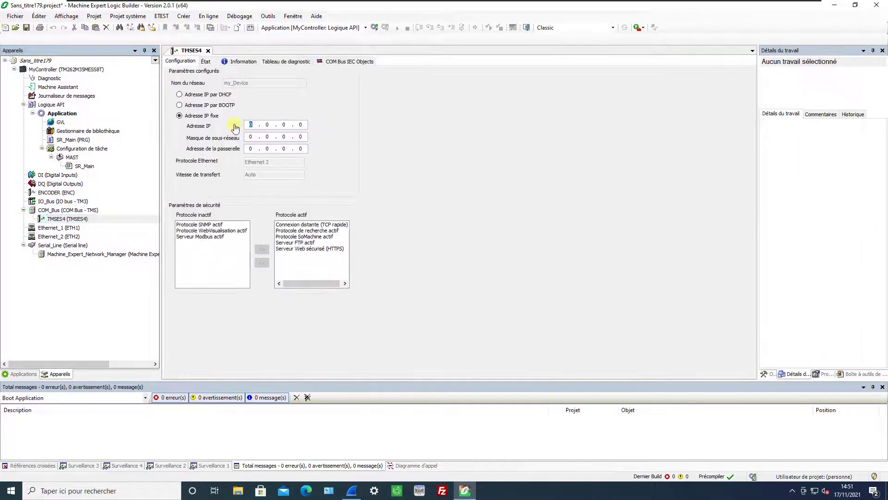
text(2 . 168 . 0 . 62)
key(Tab)
text(255255255192168)
Step: Activate the SNMP, WebVisualisation and Modbus server protocols on the TMSES4 module and close its configuration
click(212, 224)
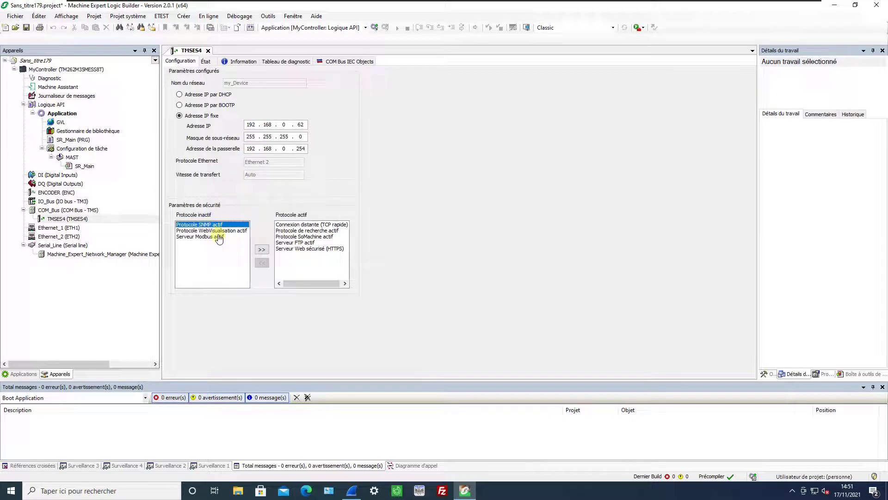
shift+click(219, 237)
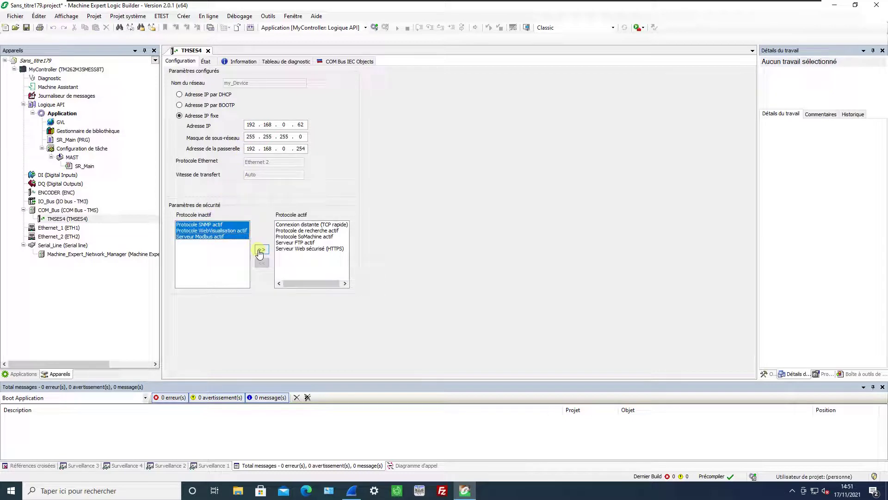
click(260, 250)
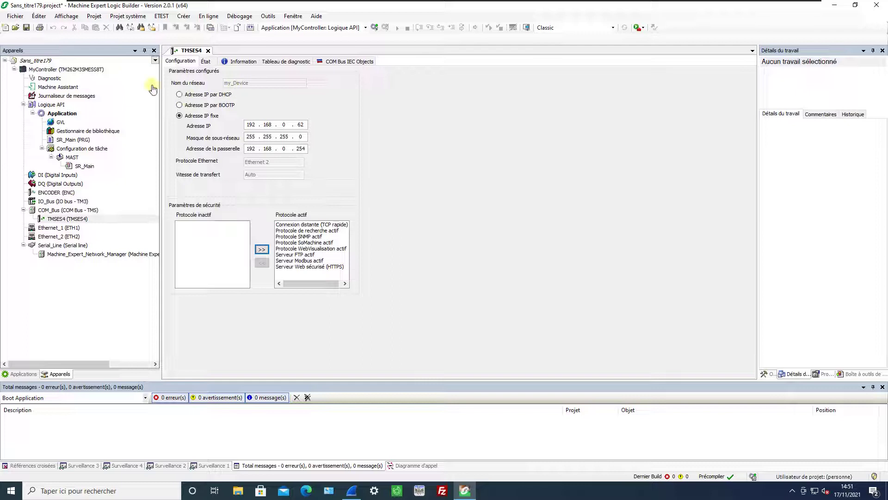
click(208, 50)
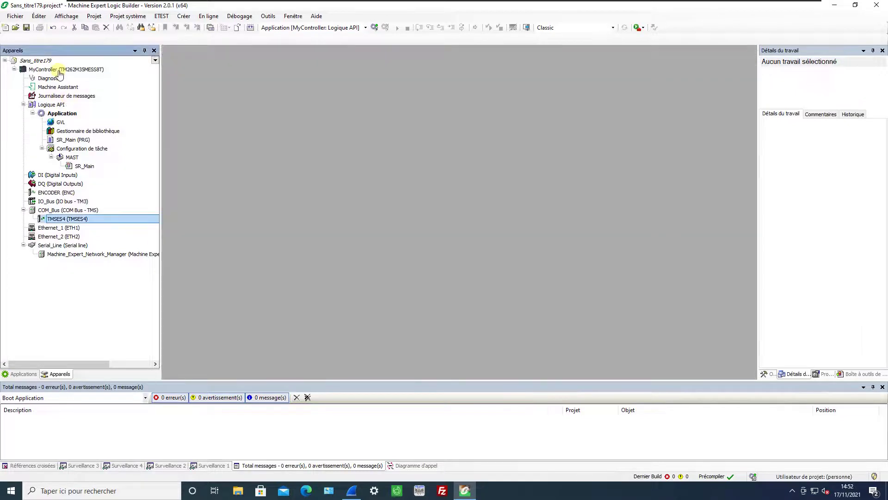
Step: Attempt to log in so that the detected TM262 controller at 192.168.0.62 gets selected as connection target
click(197, 97)
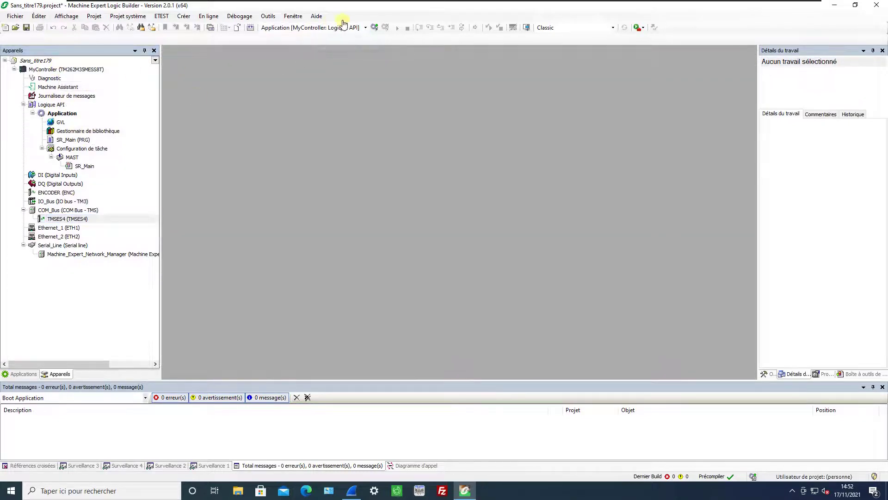
click(374, 27)
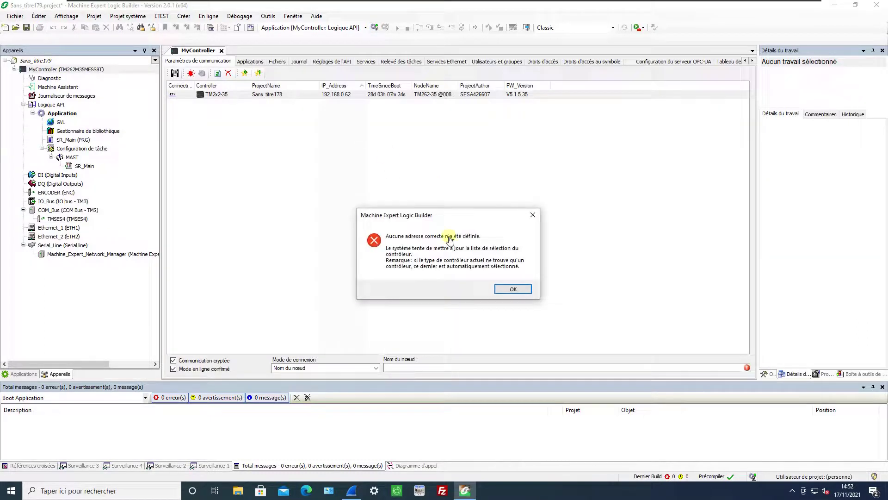
click(505, 291)
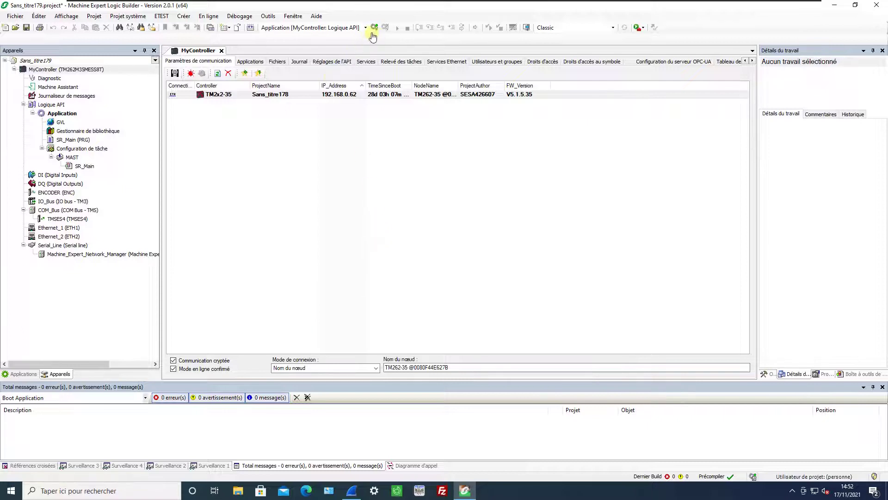
Step: Log in to the controller, replace its application with the project's application and start it
click(374, 28)
key(Return)
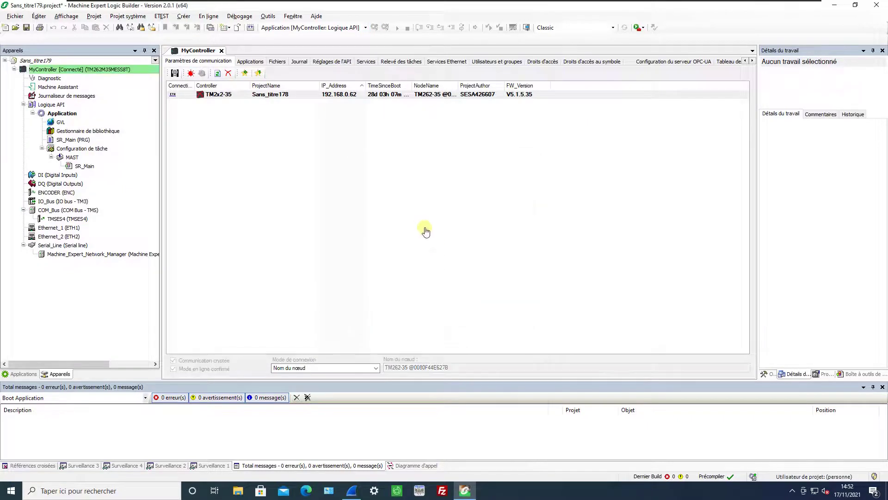
click(486, 278)
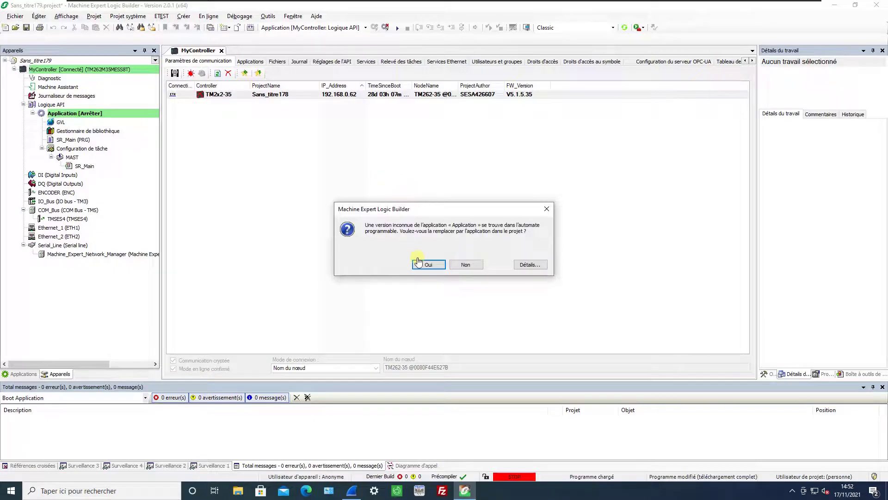
click(419, 263)
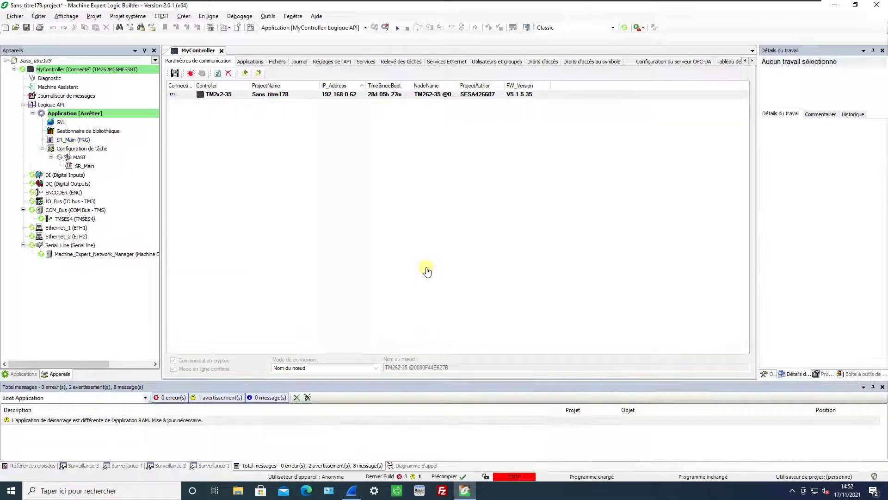
click(397, 30)
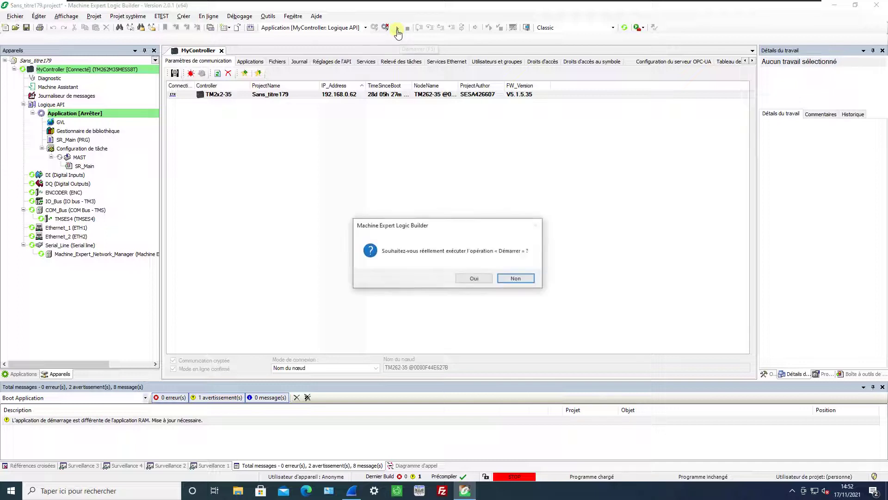
click(476, 277)
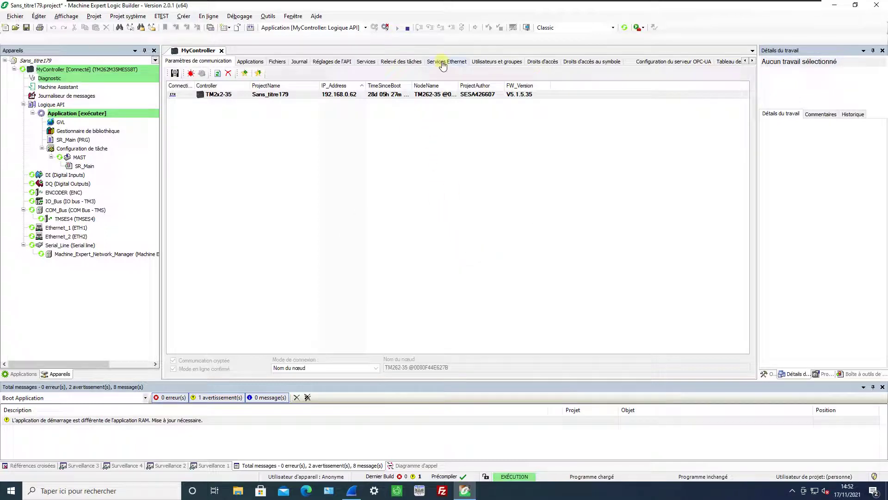
Step: Log out of the controller and add 192.168.0.254 as the NTP client's server in the Ethernet services
click(447, 61)
click(386, 28)
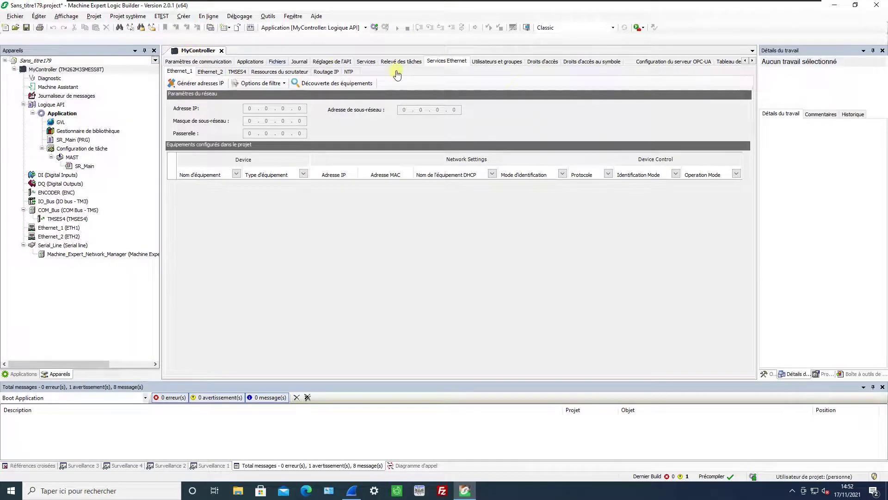
click(349, 74)
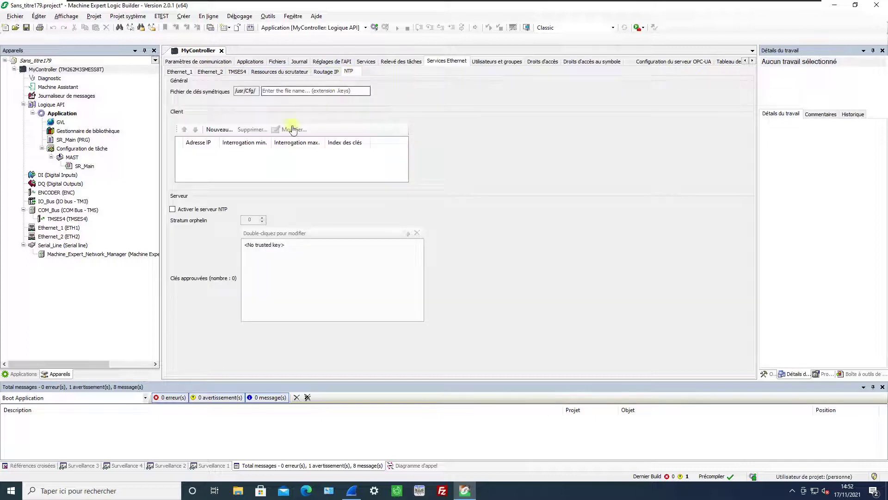
click(210, 129)
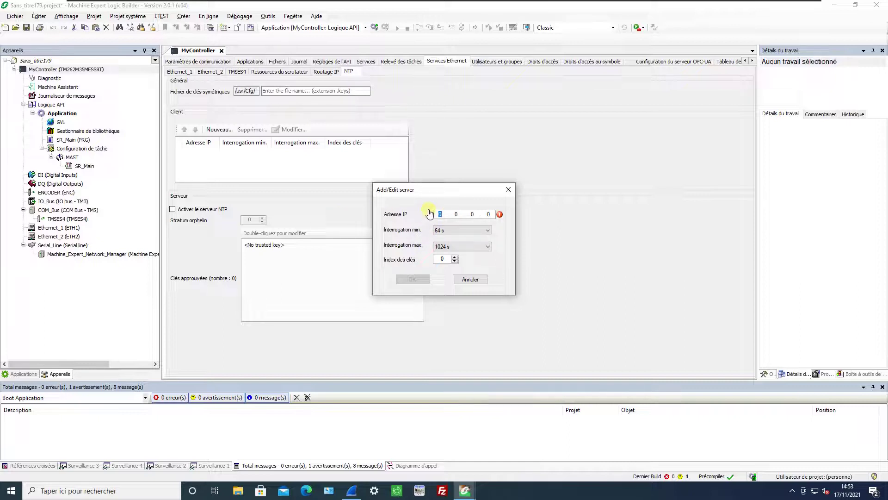
text(192 . 168)
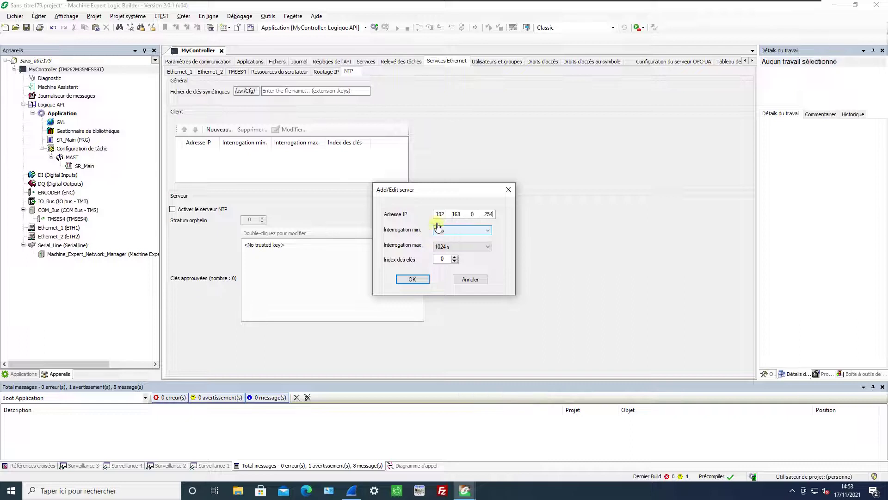
click(413, 280)
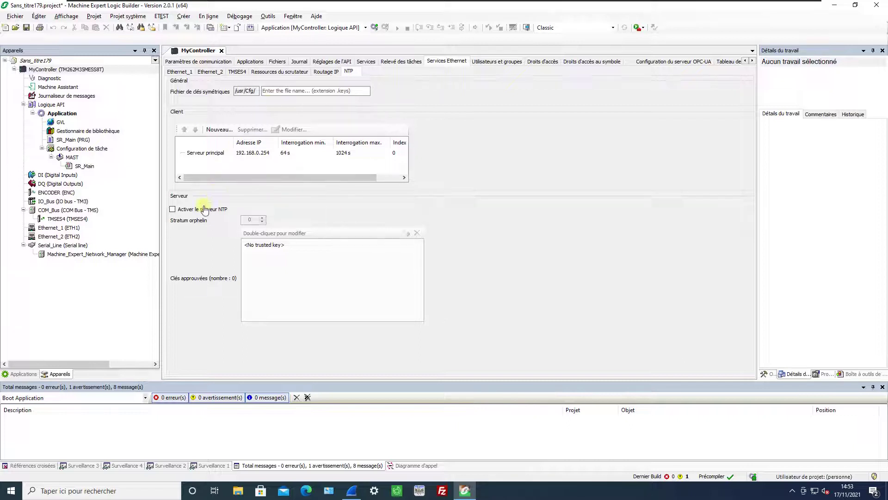
Step: Enable the NTP server and set the symmetric keys file name to test.keys
click(173, 210)
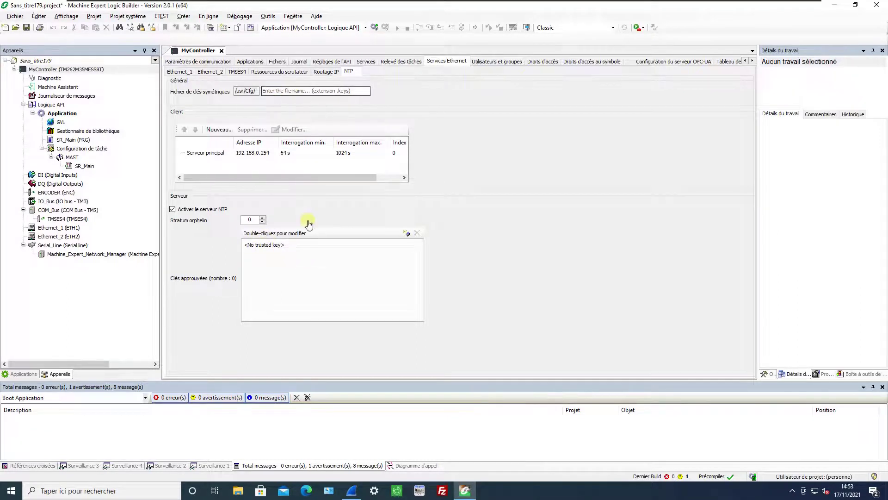
click(313, 91)
text(test.k)
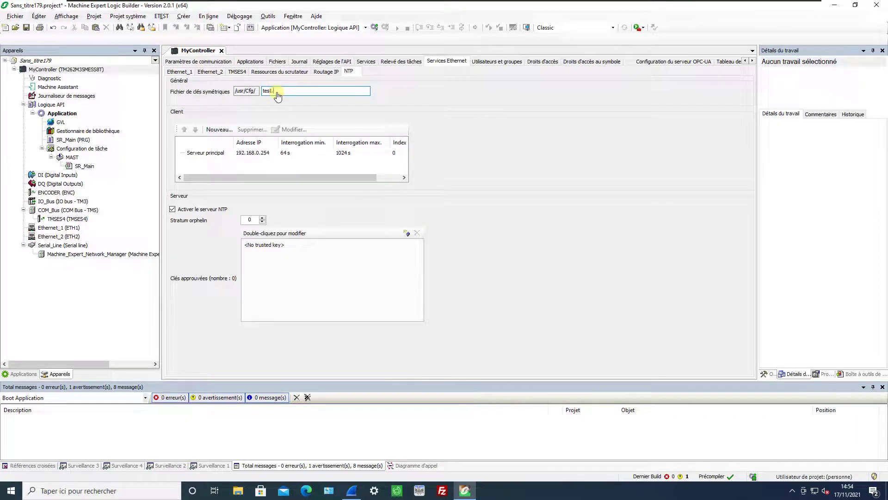
text(eys)
Step: Log in to the controller again, download the application with the NTP settings and start it
click(374, 27)
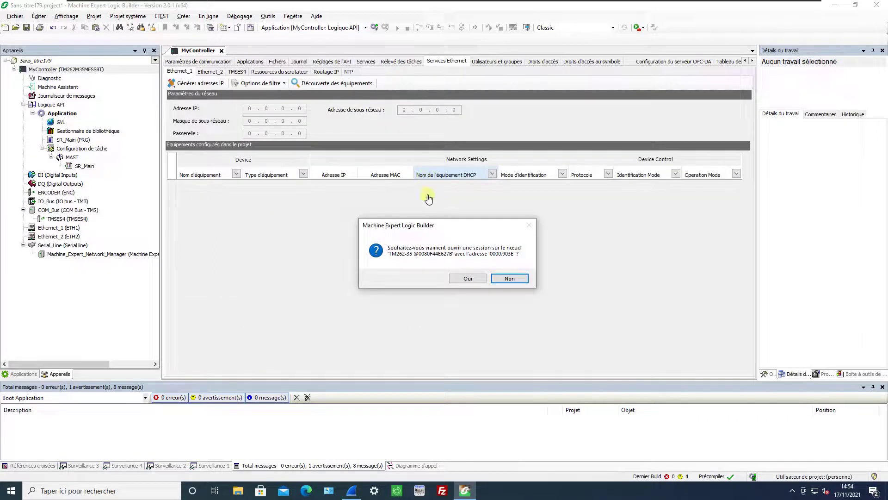
click(466, 279)
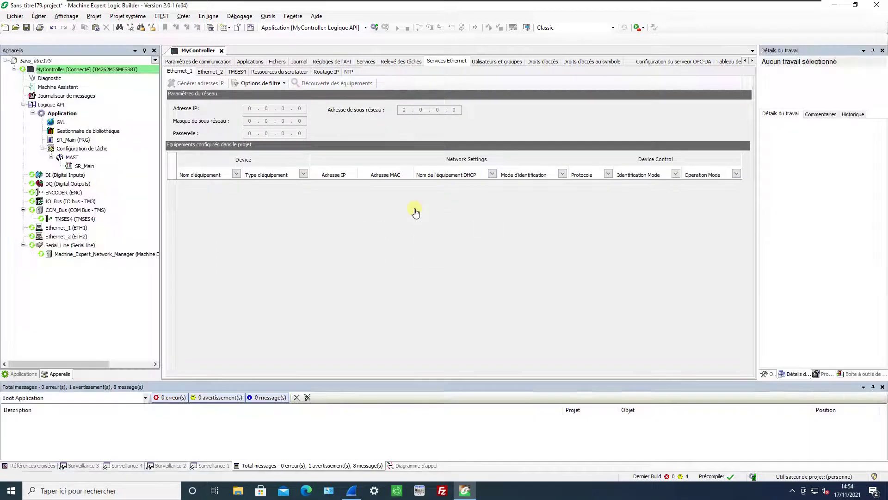
click(427, 264)
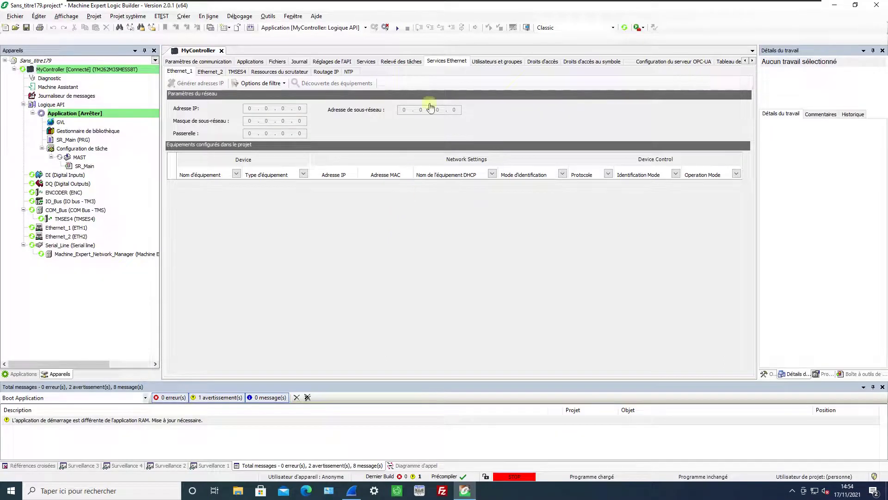
click(396, 29)
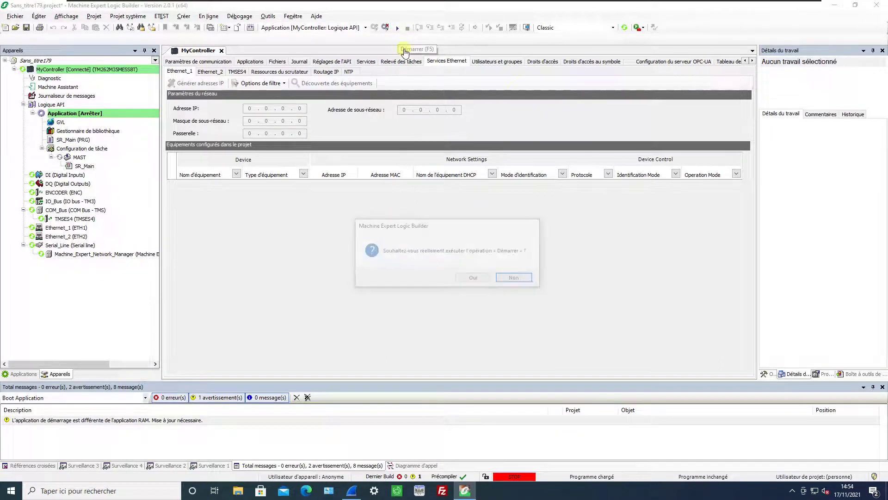
click(464, 278)
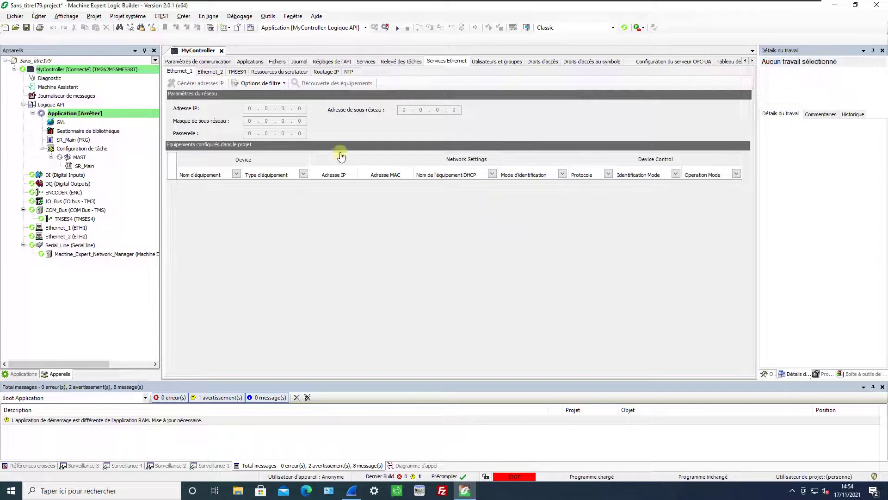
Step: Refresh the controller's file list, open its Cfg folder and select the ntp.conf file
click(277, 61)
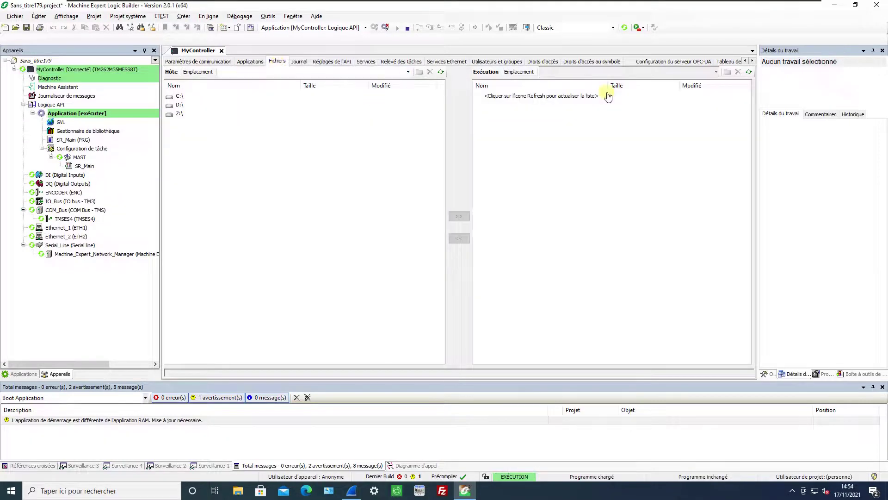
click(749, 71)
double_click(488, 106)
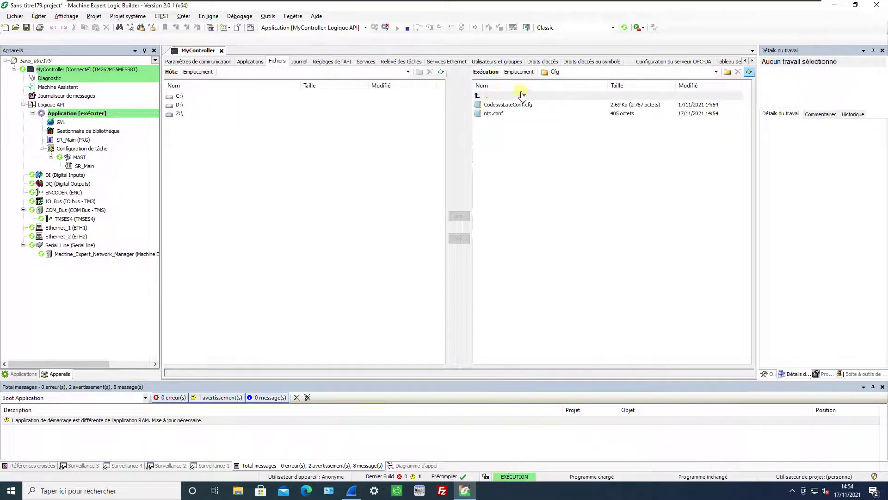
click(496, 116)
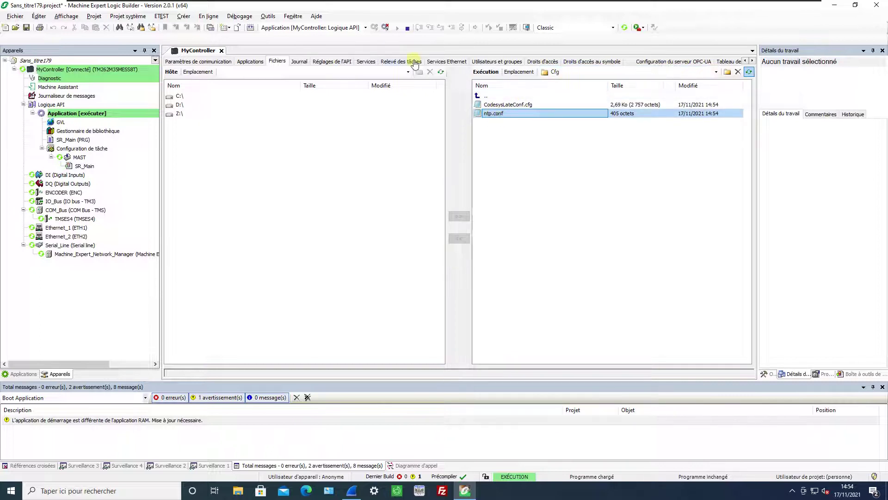
Step: Review the NTP settings in the controller's Ethernet services, then return to its file transfer view
click(444, 61)
click(350, 72)
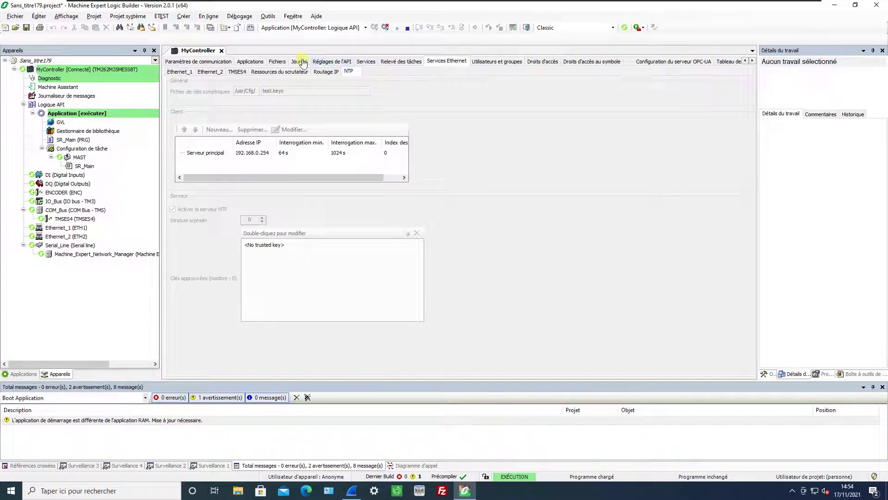
click(278, 62)
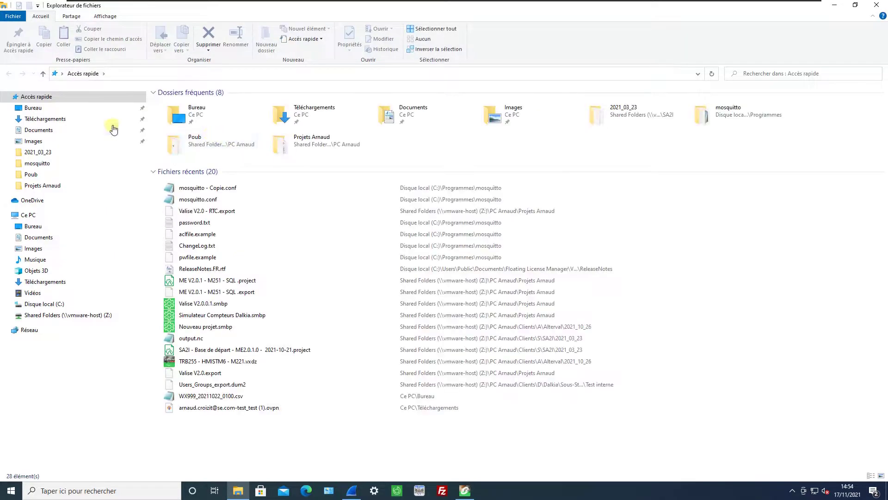
Step: Switch to File Explorer, create a folder named Poub at the root of drive C: and open it
click(48, 111)
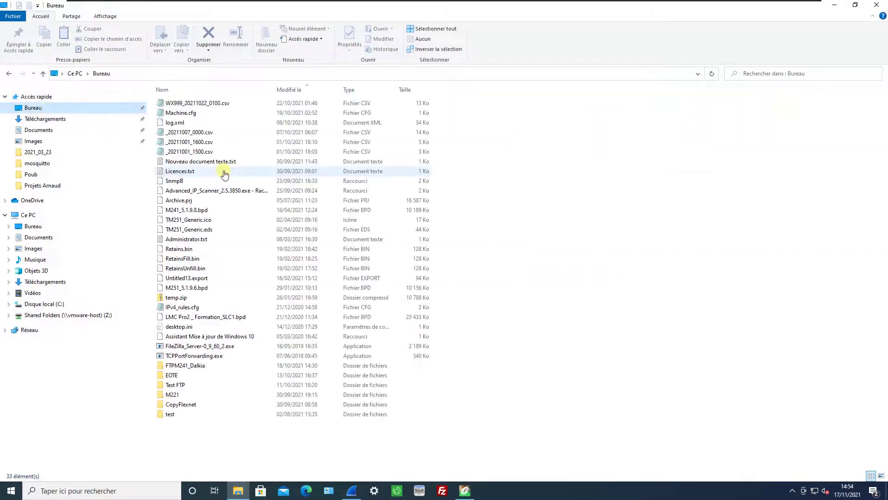
click(45, 134)
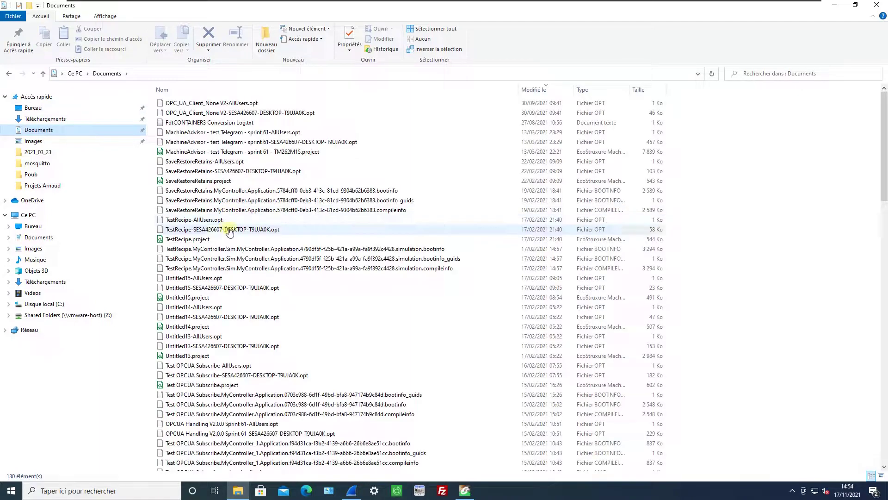
click(40, 175)
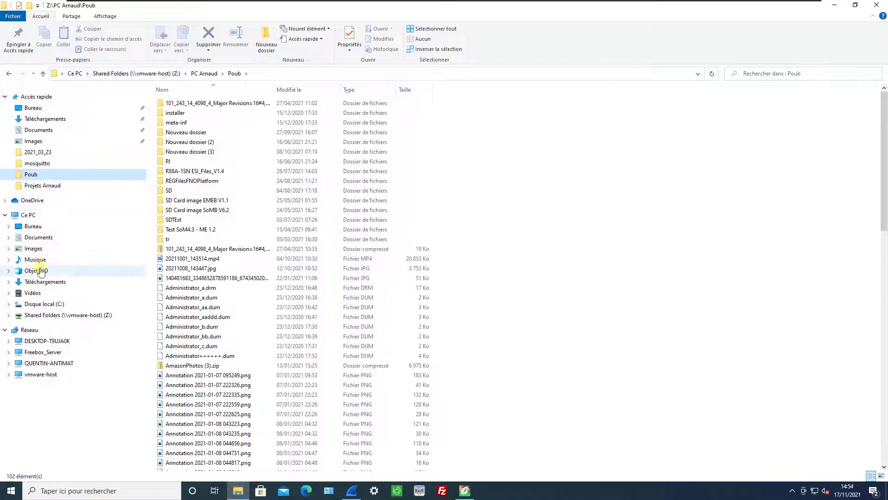
click(40, 304)
right_click(464, 264)
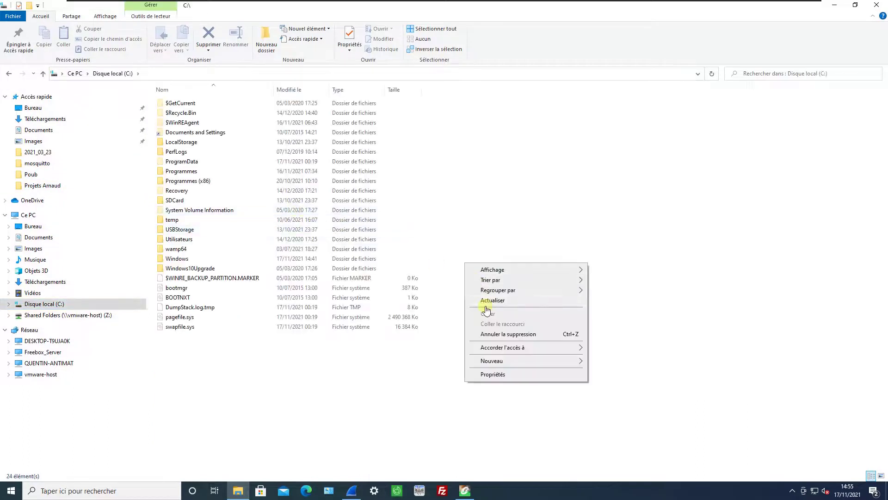
mouse_move(513, 360)
click(602, 362)
text(P)
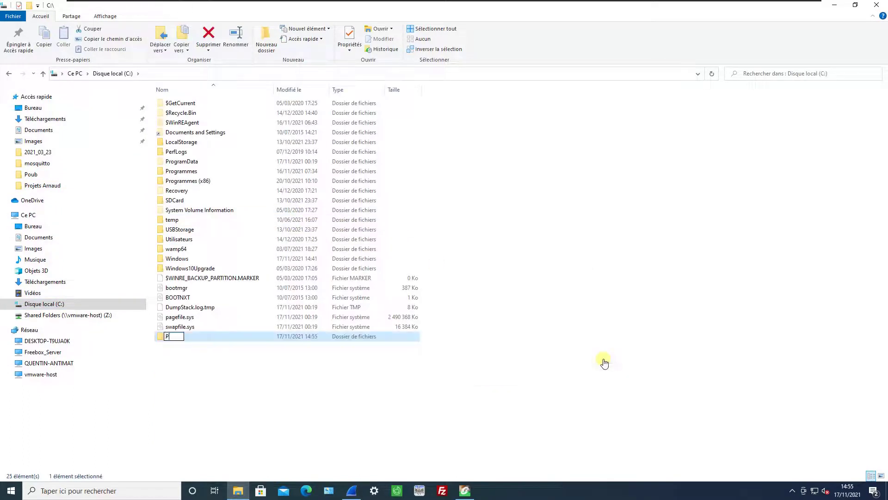
text(oub)
key(Return)
key(Return)
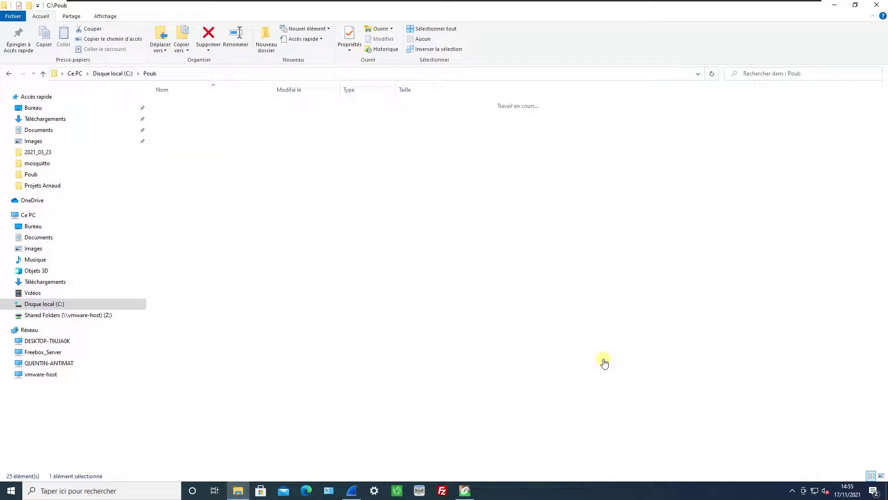
Step: Create an empty text document named test.keys in C:\Poub, accept the extension change and close File Explorer
right_click(307, 254)
mouse_move(354, 363)
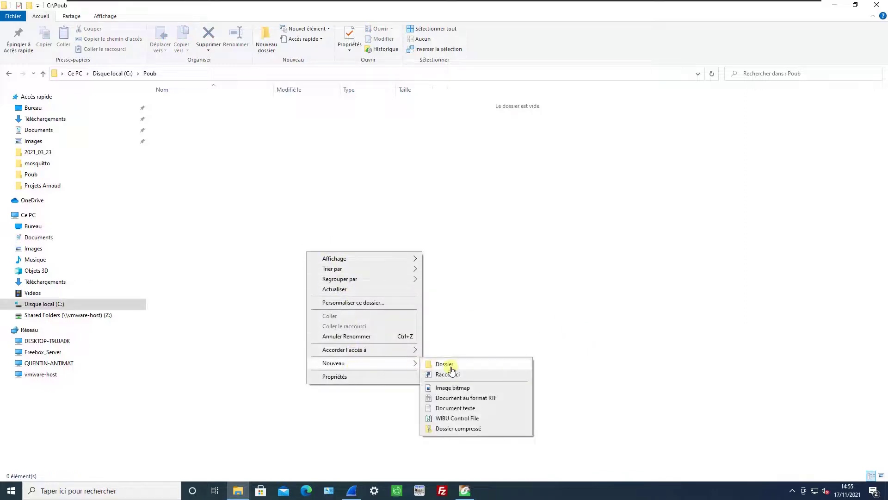
click(452, 408)
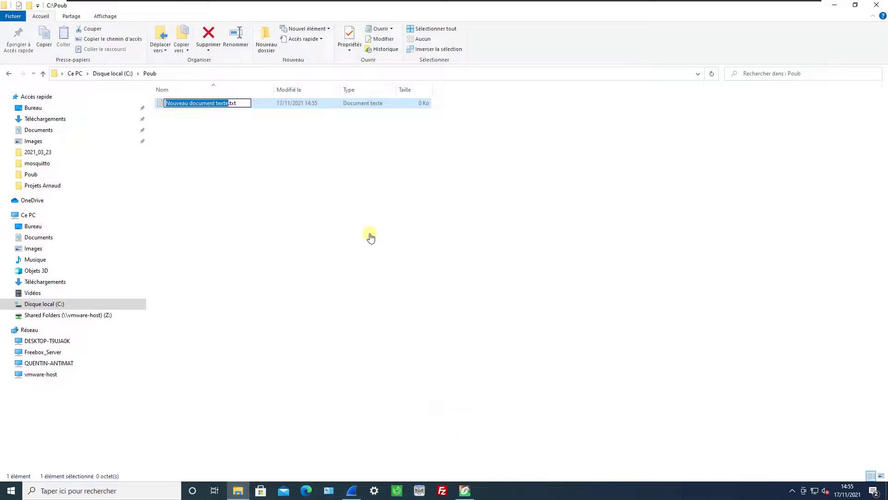
text(keys)
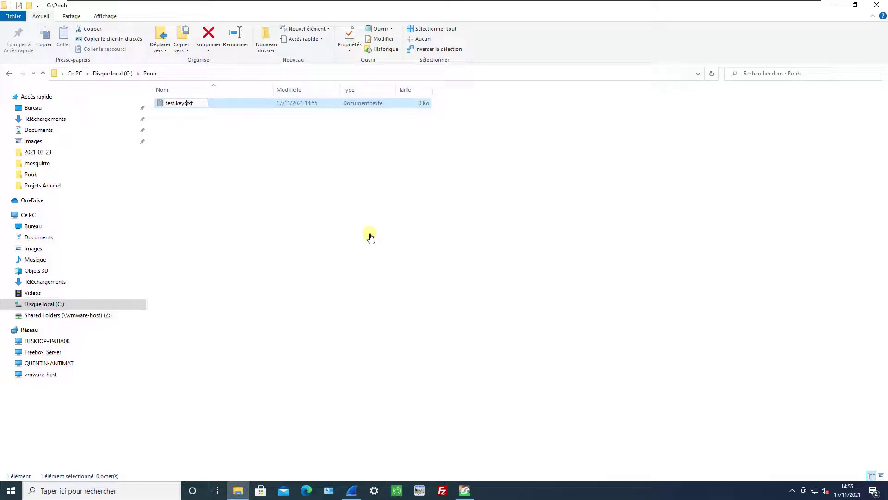
click(370, 236)
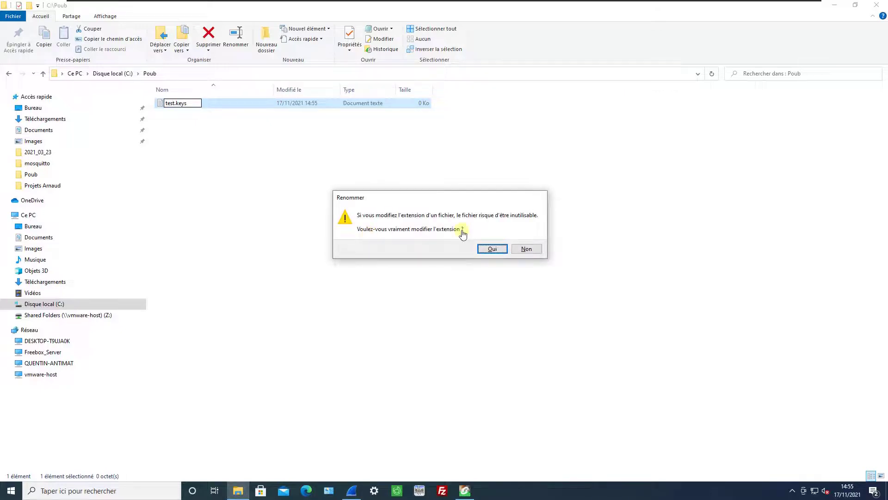
click(486, 251)
click(180, 112)
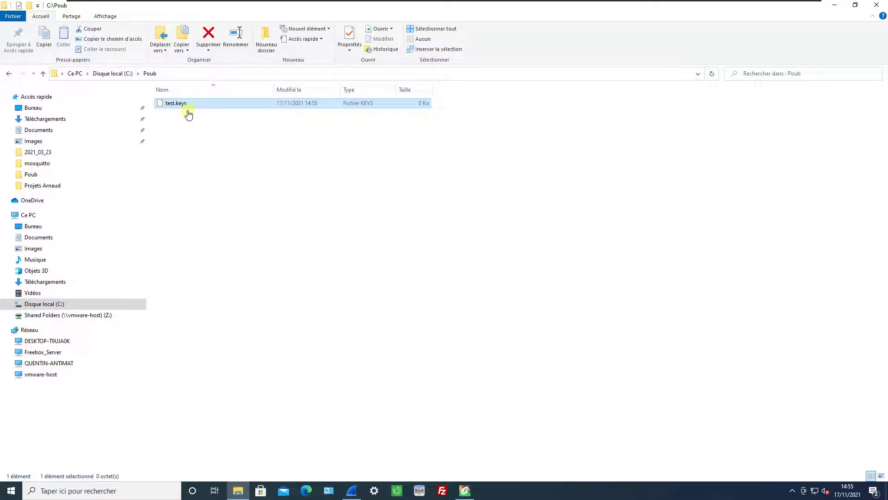
click(876, 5)
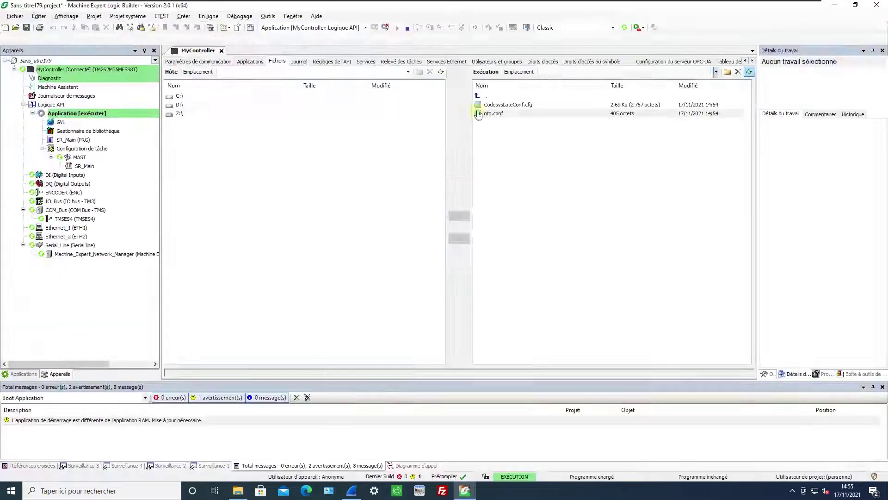
Step: Transfer test.keys from the host folder C:\Poub to the controller's Cfg folder
double_click(183, 96)
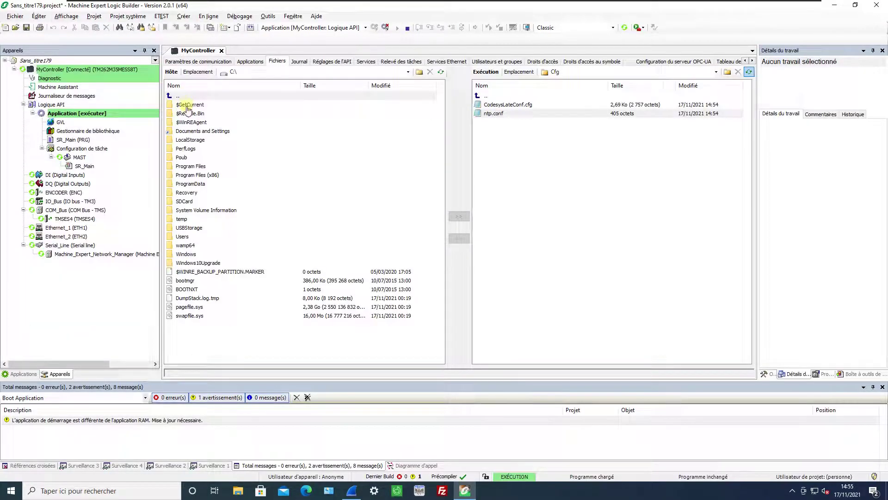
double_click(181, 158)
click(187, 105)
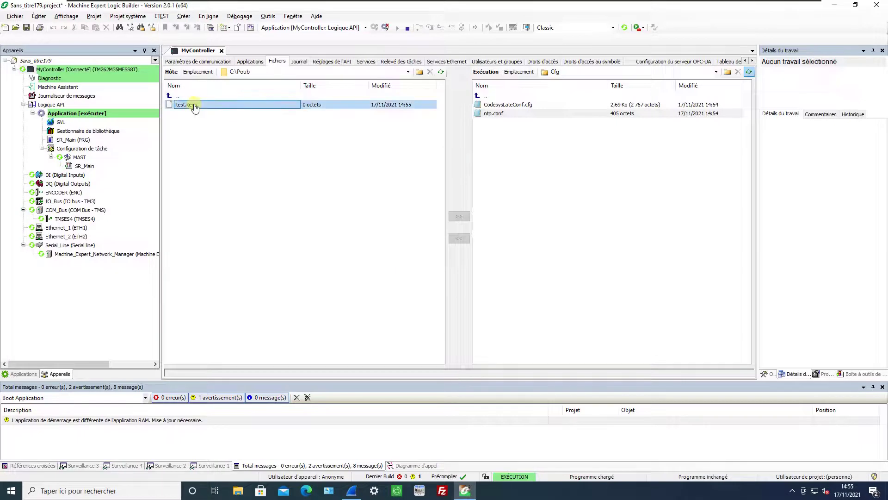
click(464, 216)
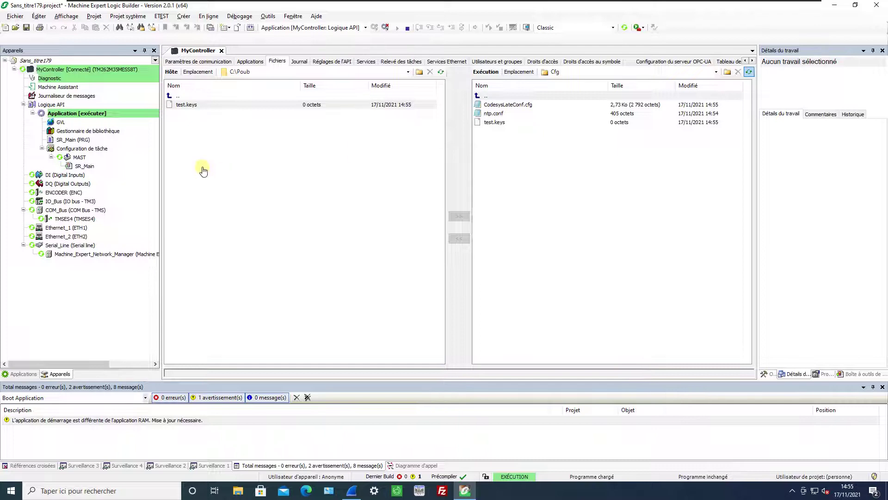
Step: Load the controller's log and examine the warning entry about the NTP key file
click(296, 62)
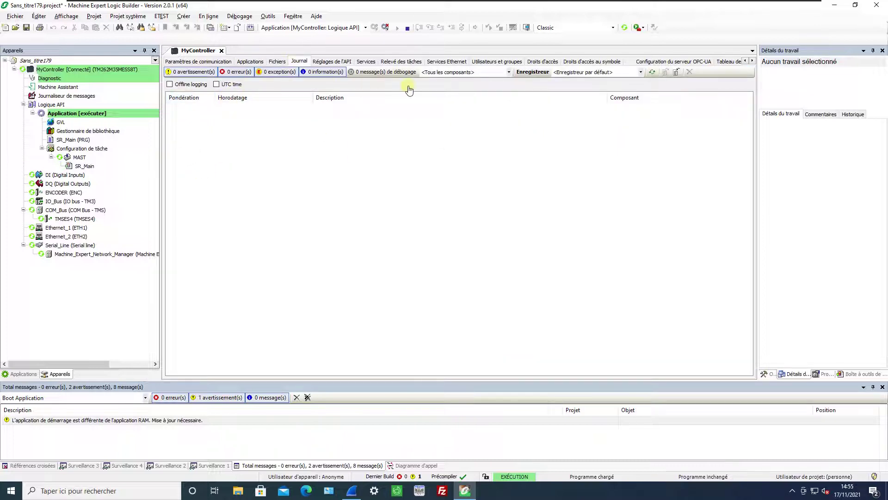
click(652, 71)
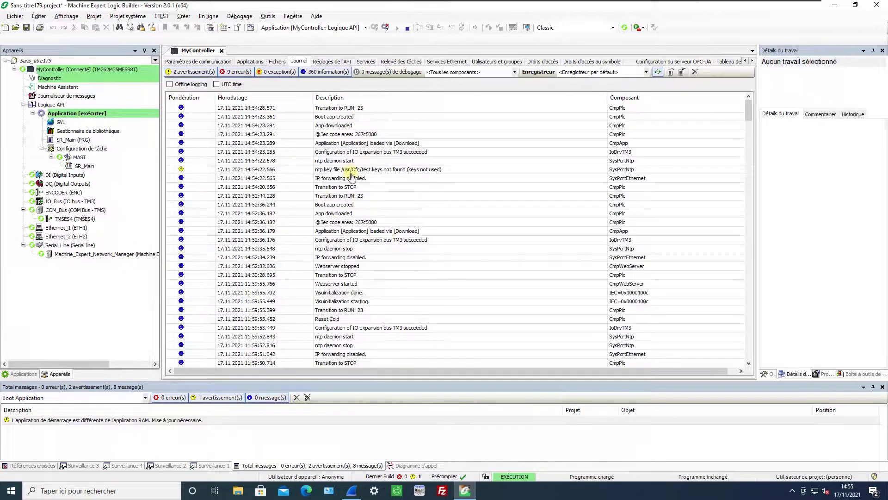
click(235, 171)
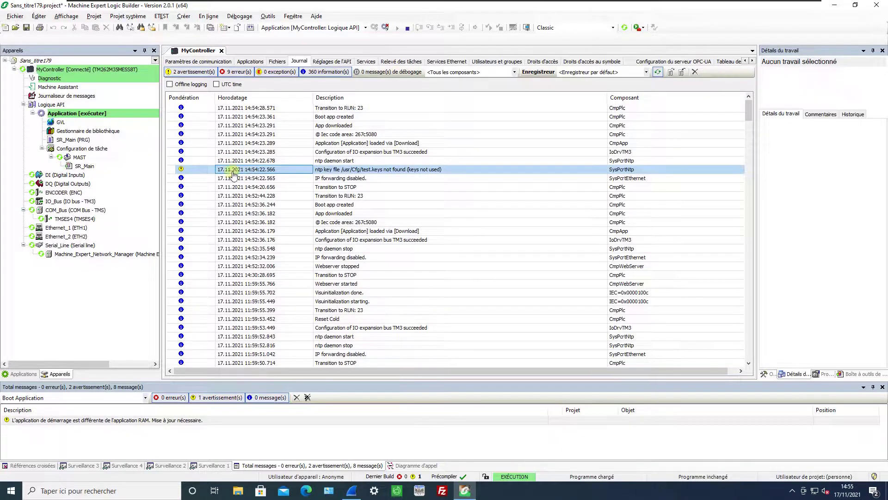
click(348, 171)
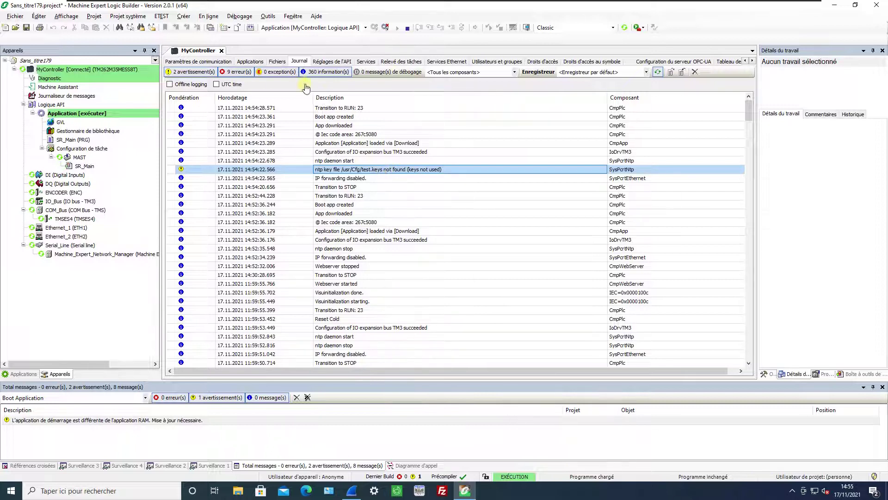
Step: Try to set the controller's date to 16 November 2021 in UTC format, reading its clock before and after
click(364, 62)
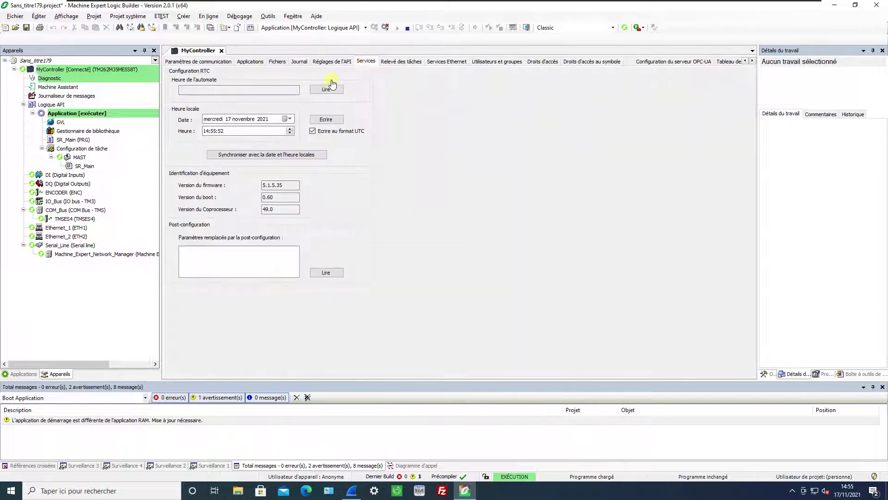
click(326, 89)
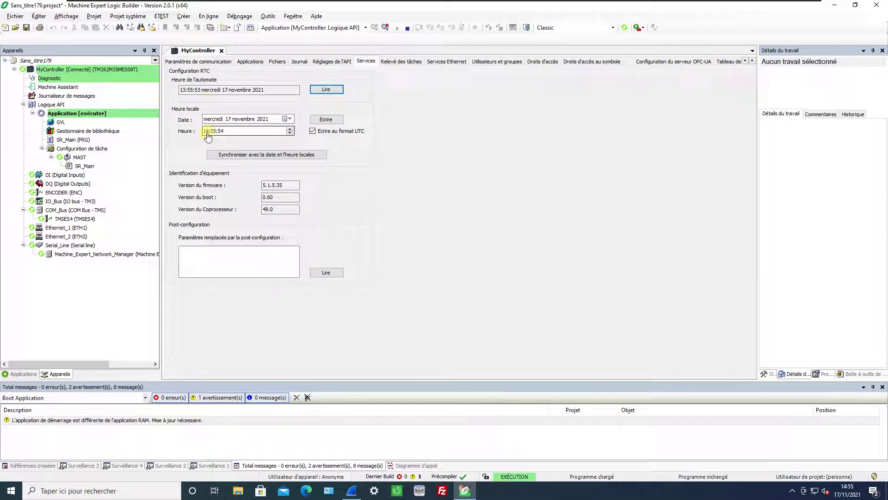
click(288, 119)
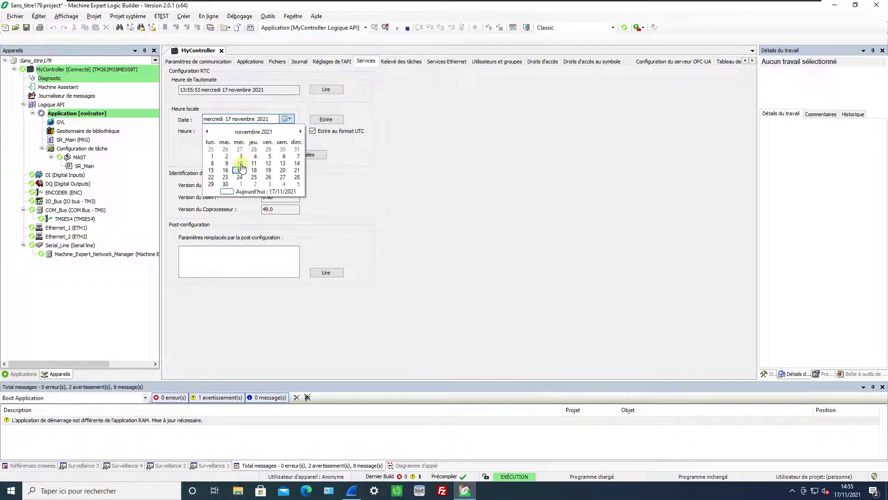
click(225, 174)
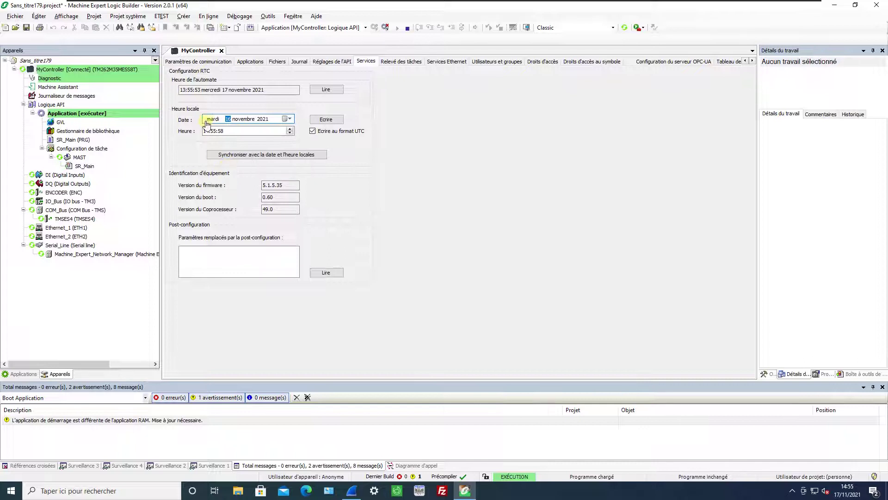
click(333, 120)
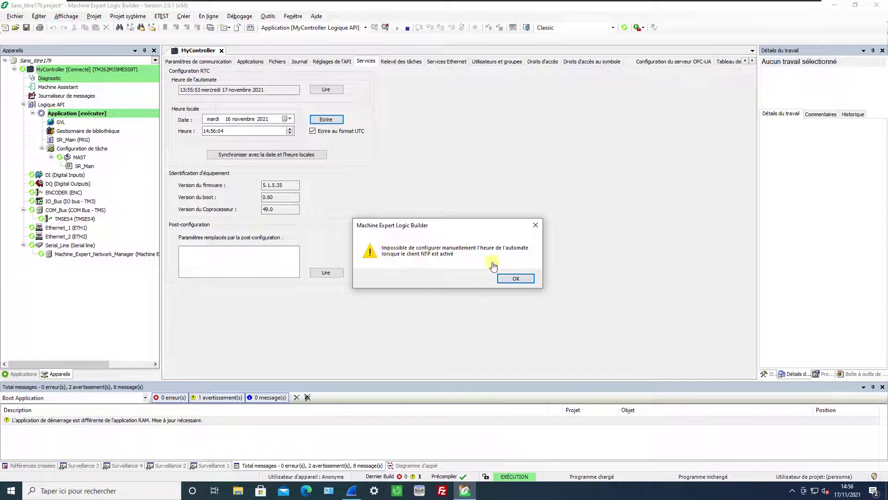
click(519, 278)
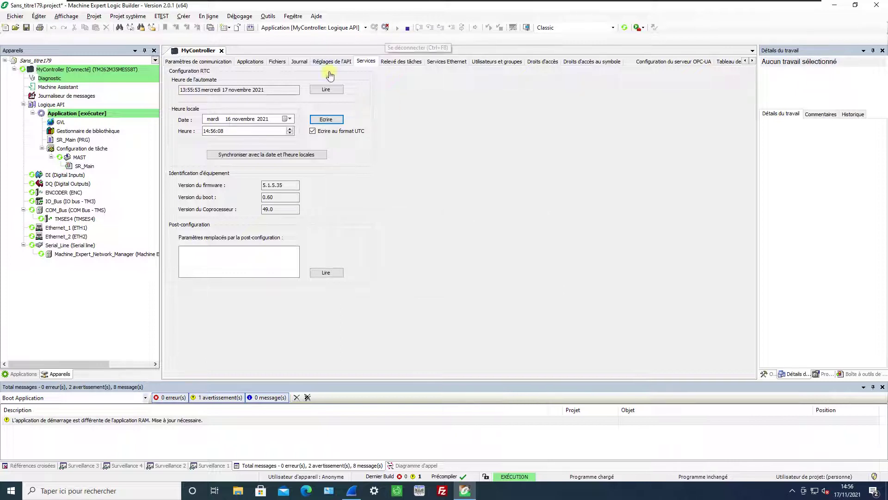
click(327, 89)
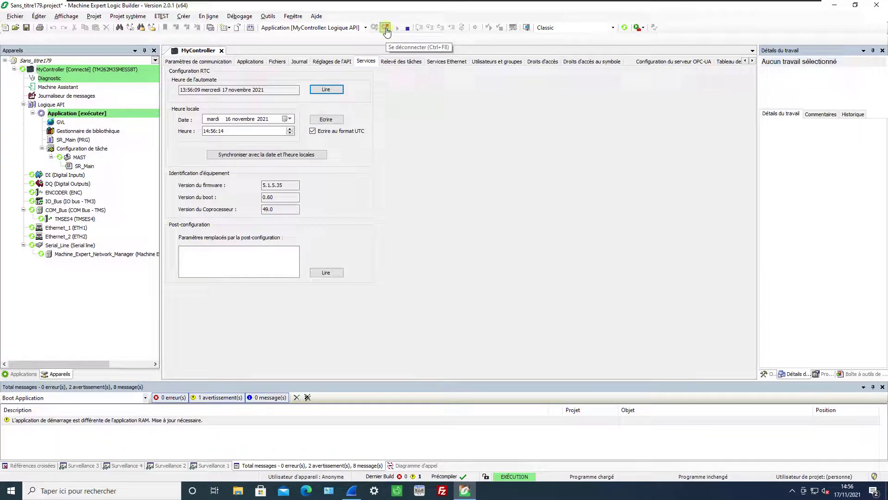
Step: Log out of the controller, delete the NTP client's primary server and disable the NTP server in the Ethernet services
click(440, 62)
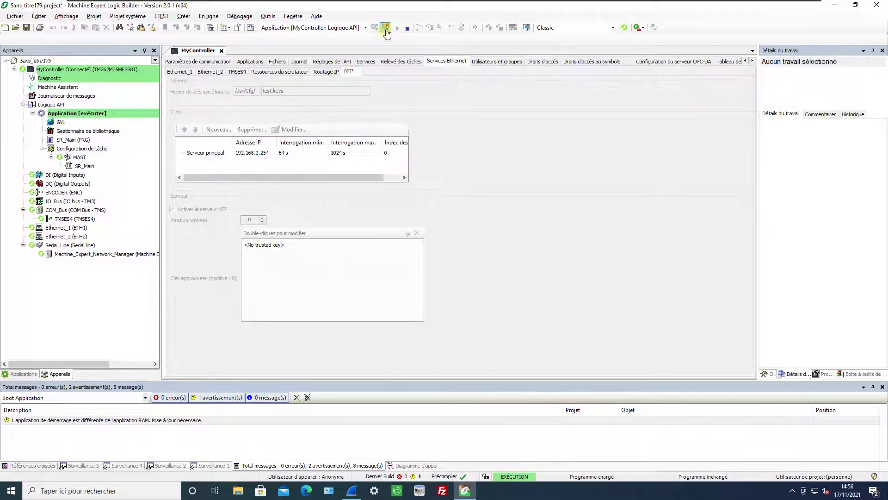
click(385, 28)
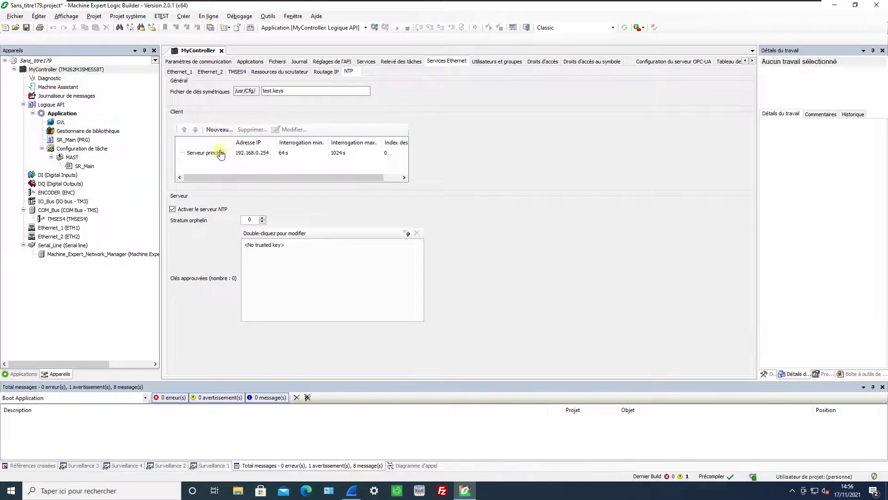
click(220, 153)
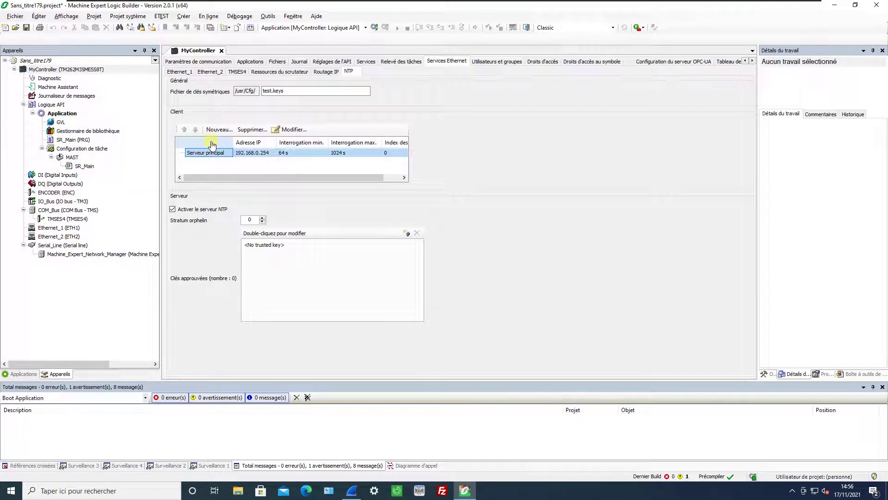
click(252, 129)
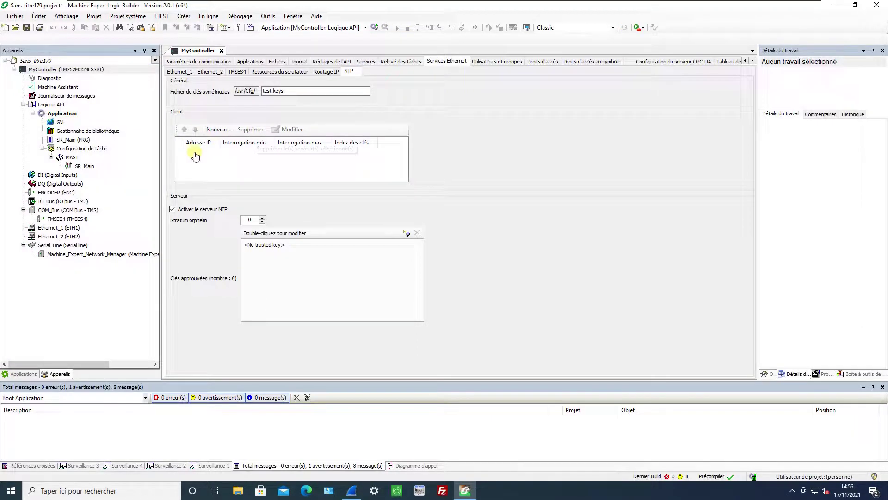
click(191, 210)
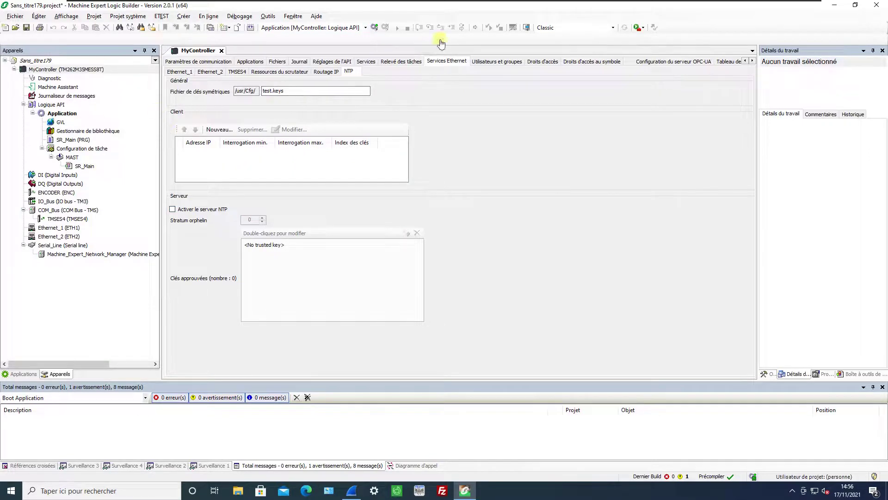
Step: Log in to the controller and download the full application without the NTP client and server
click(374, 27)
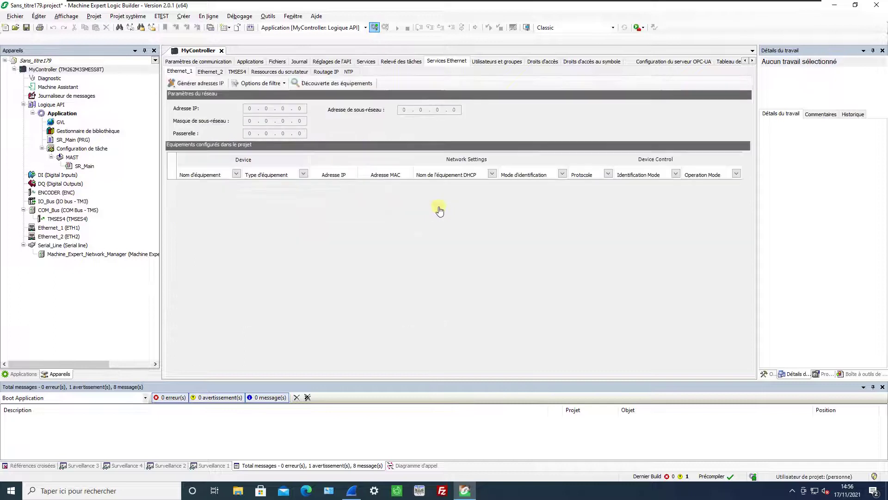
click(458, 277)
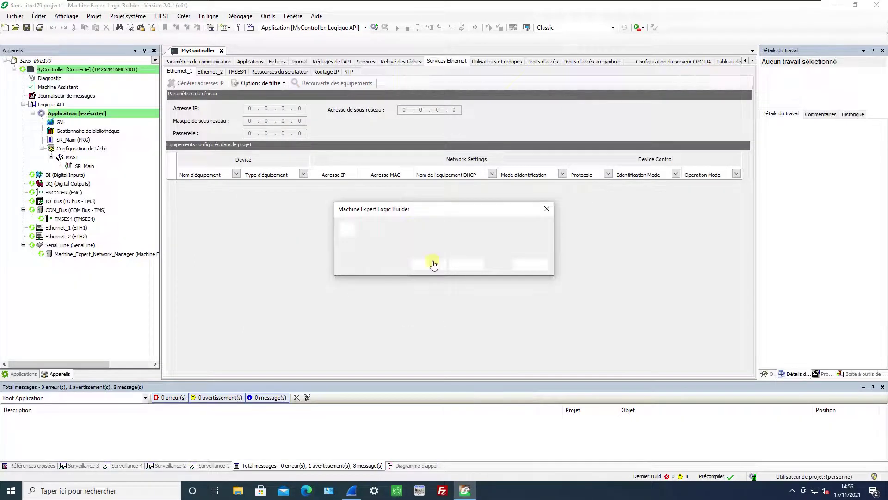
click(435, 270)
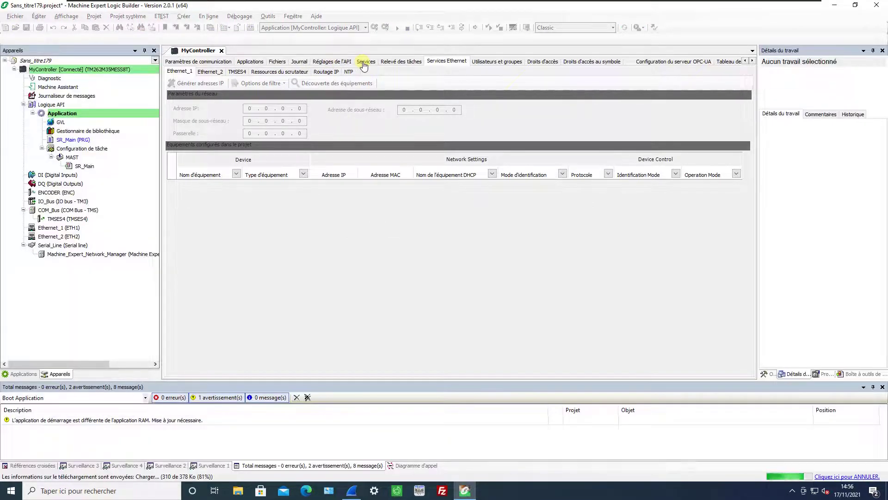
Step: Set the controller's clock to 1 November 2021, 10:56:43, written in UTC format, and read its time back
click(365, 62)
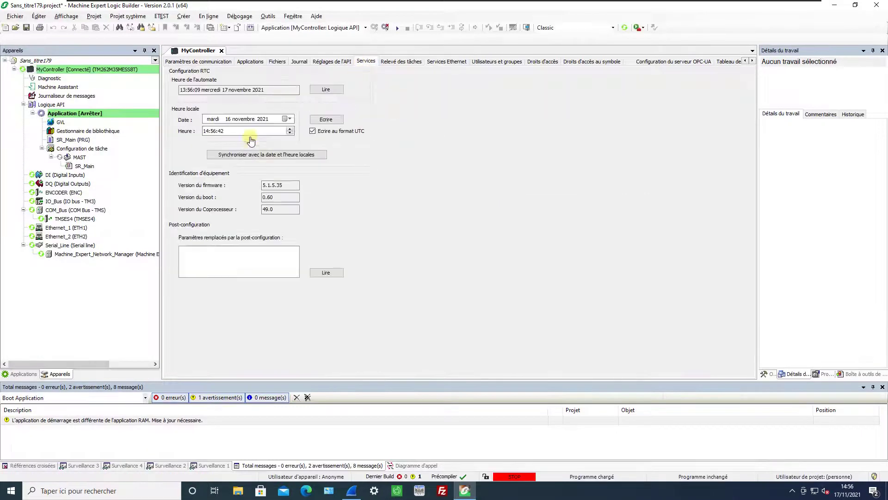
click(290, 133)
click(290, 134)
click(290, 133)
click(290, 119)
click(210, 146)
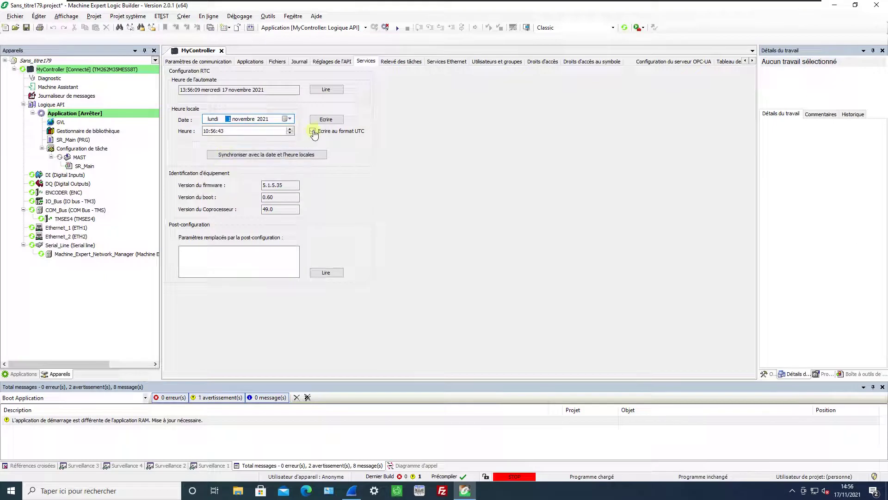
click(313, 132)
click(326, 119)
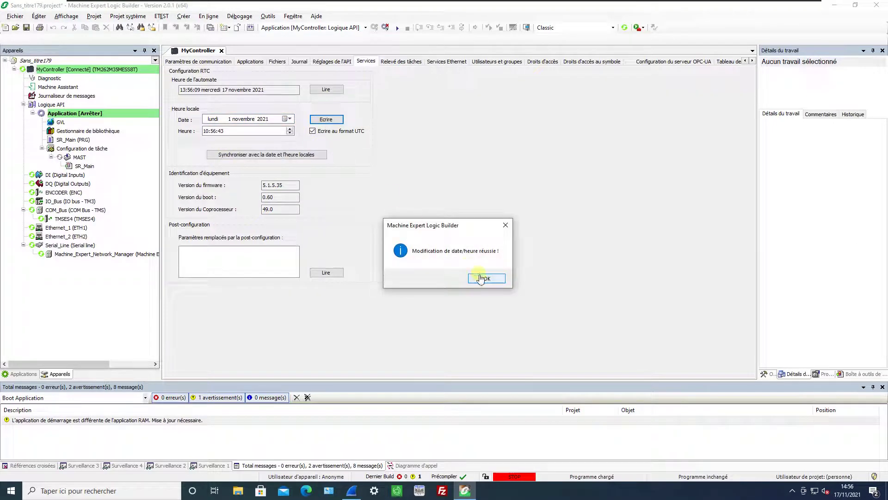
click(481, 278)
click(326, 89)
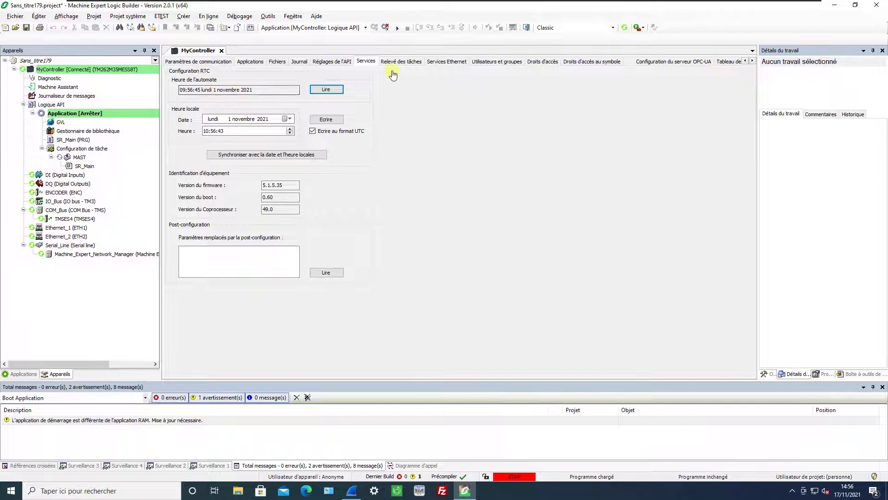
Step: Log out, add 192.168.0.254 as the NTP client's primary server and enable the NTP server
click(385, 27)
click(434, 65)
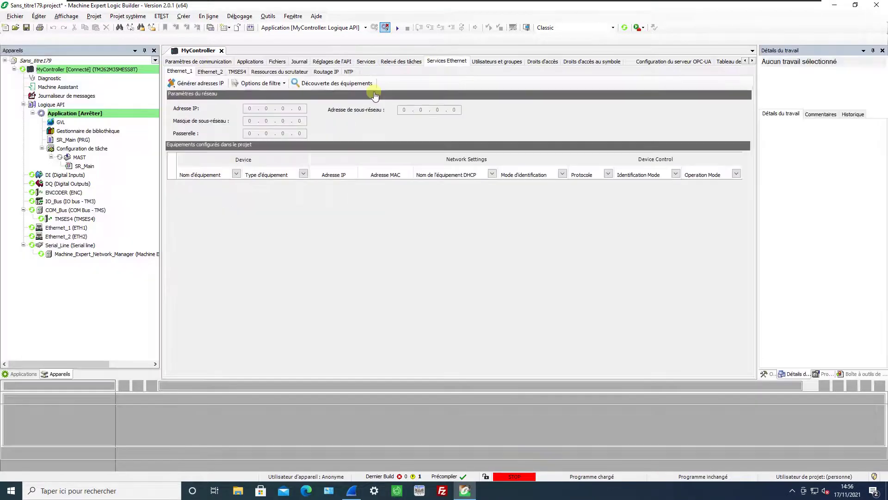
click(349, 72)
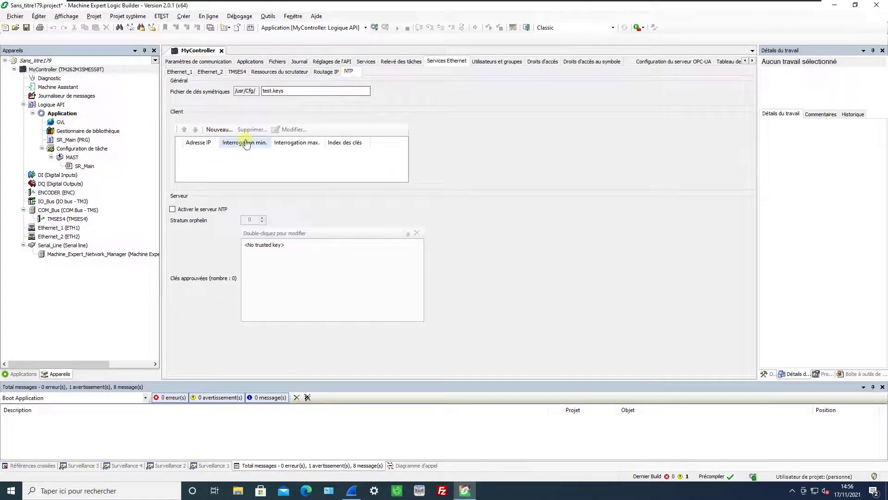
click(220, 129)
text(192.168.0.254)
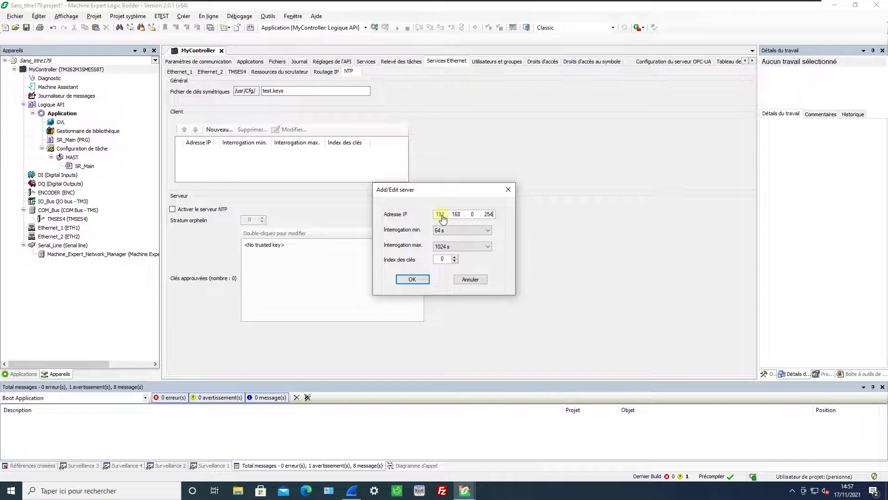
click(412, 279)
click(173, 209)
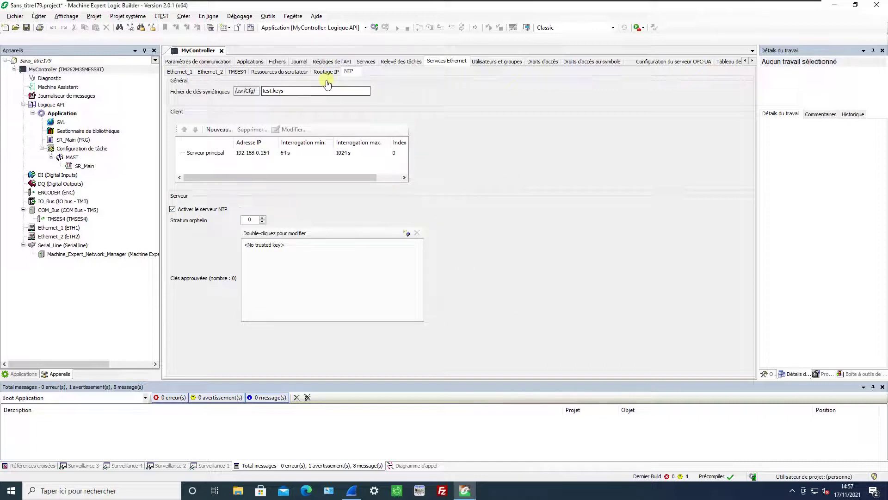
Step: Log in to the controller, download the full application with NTP enabled and start it
click(374, 28)
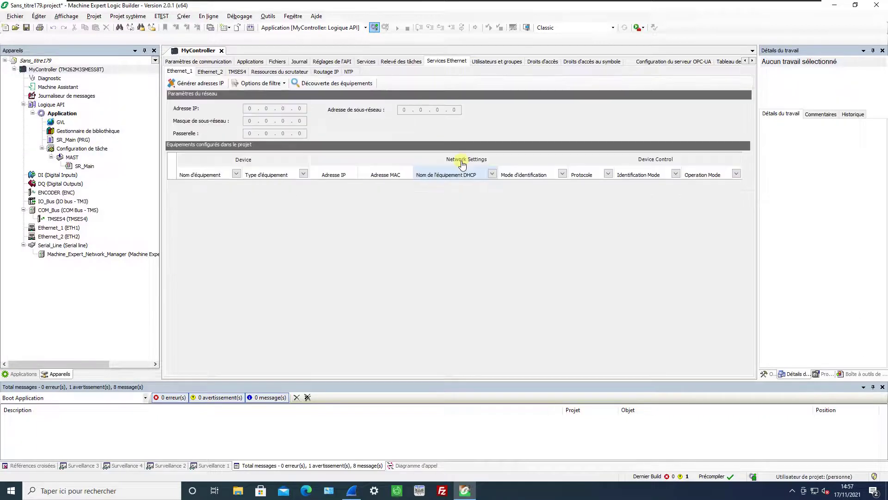
click(475, 276)
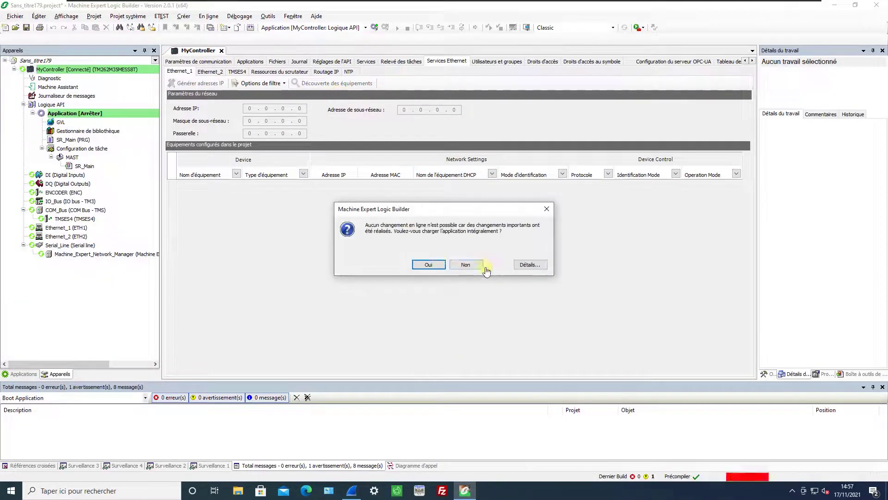
click(431, 263)
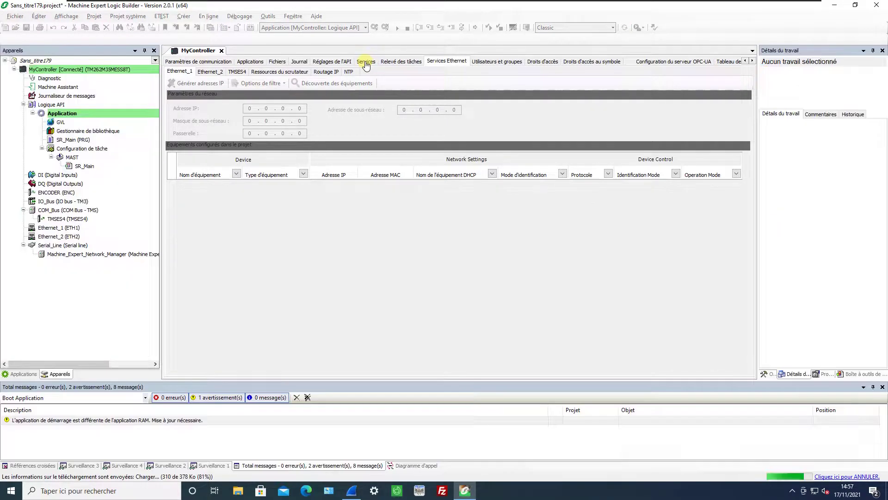
click(365, 62)
click(397, 28)
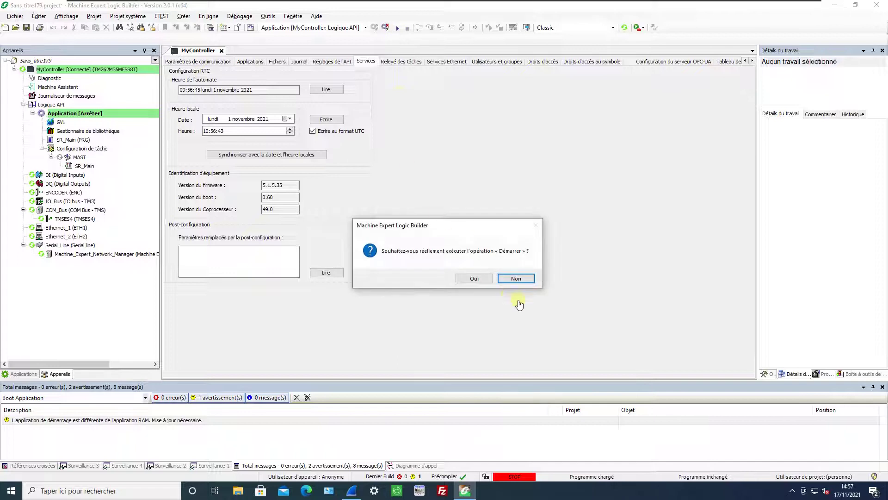
click(477, 279)
Step: Read the controller's clock repeatedly and compare its date and time with the Windows clock
click(317, 92)
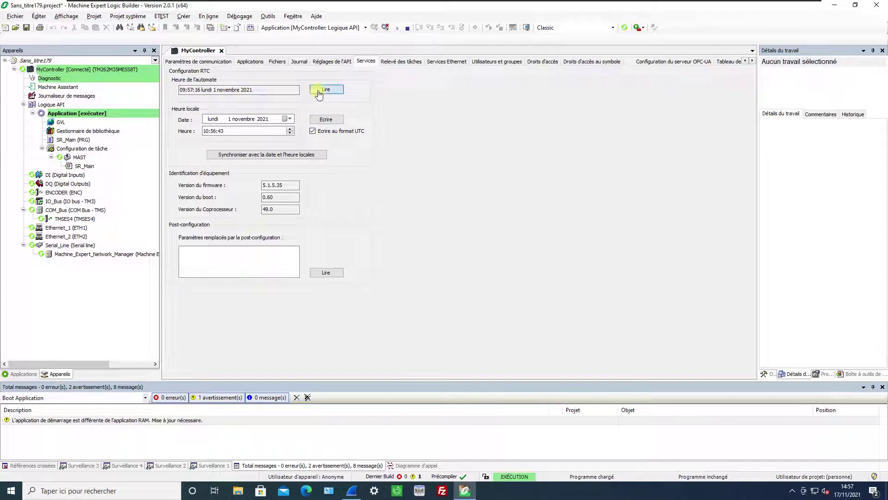
click(318, 90)
mouse_move(180, 94)
mouse_down()
mouse_move(274, 94)
mouse_move(180, 94)
mouse_up()
click(282, 96)
drag(262, 95, 299, 102)
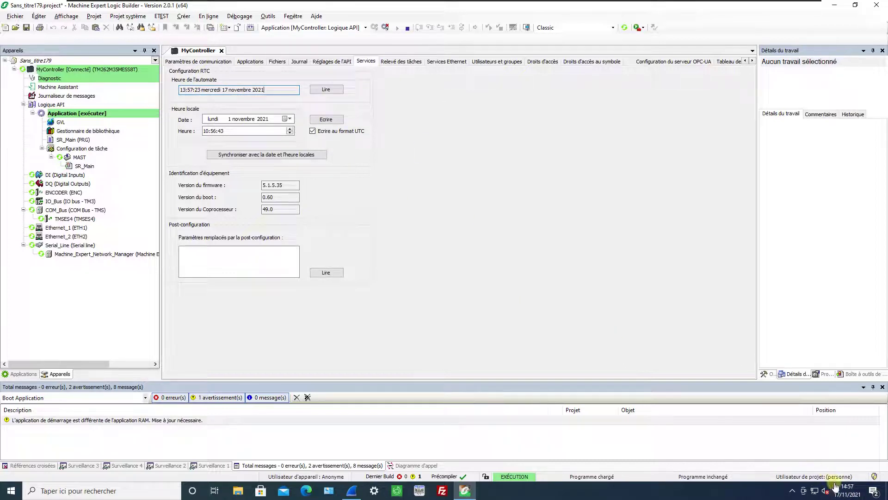
click(848, 491)
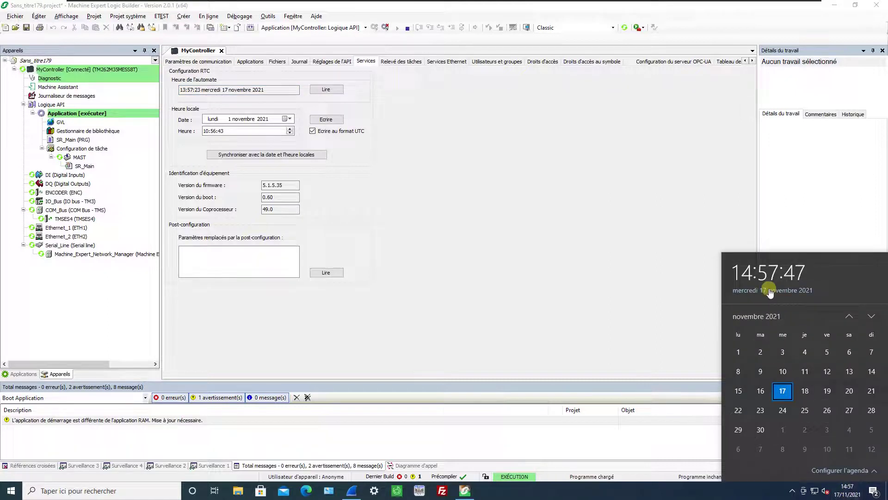
click(589, 320)
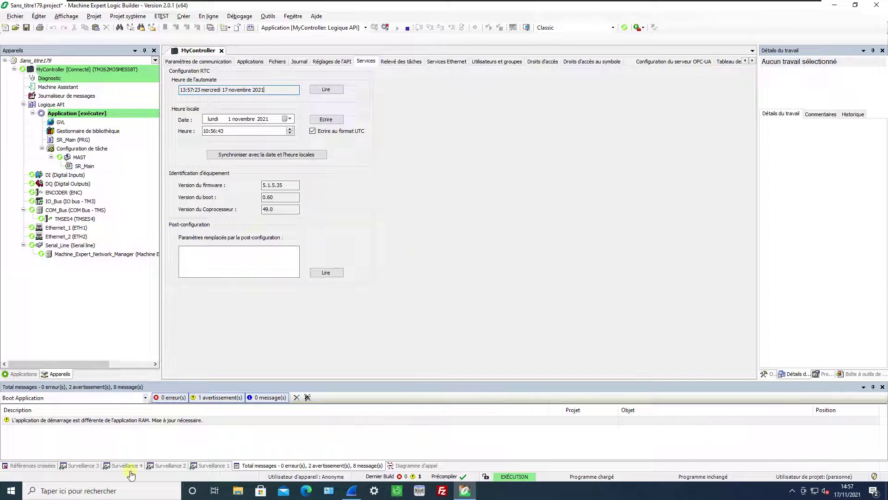
Step: Open Date and Time from the Windows Control Panel and disable synchronization with an Internet time server
click(119, 492)
text(conf)
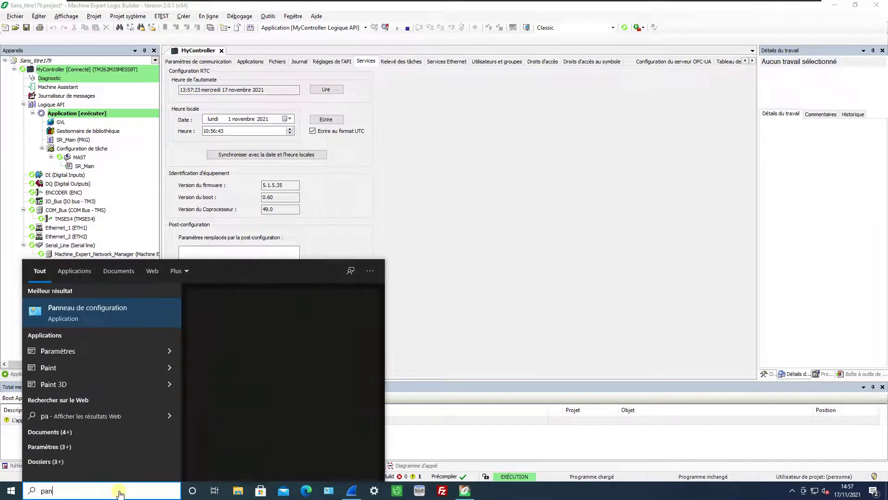
click(325, 266)
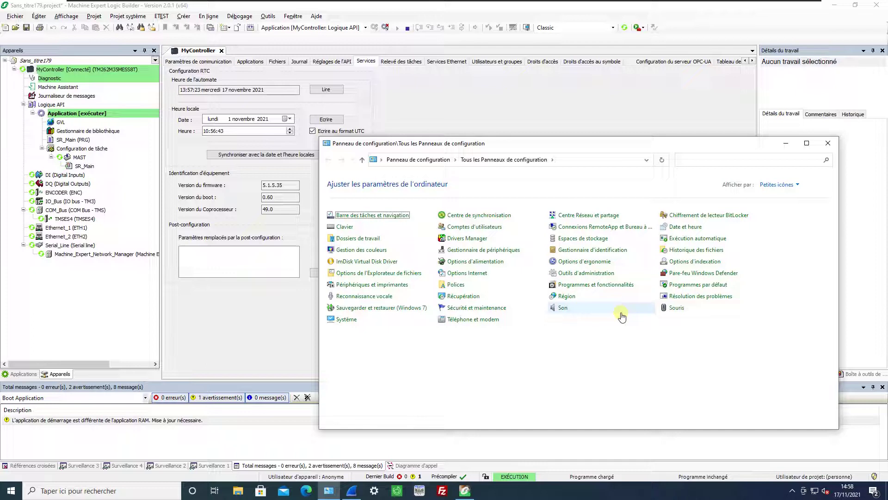
click(686, 227)
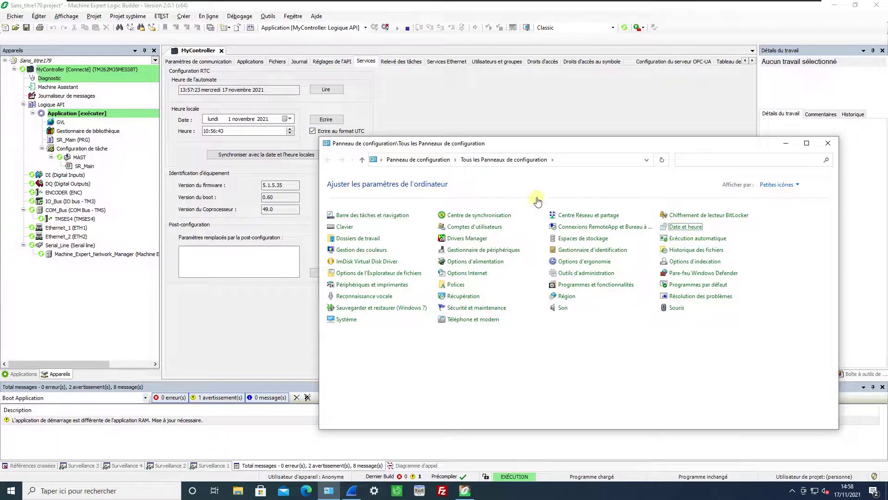
click(828, 143)
click(234, 131)
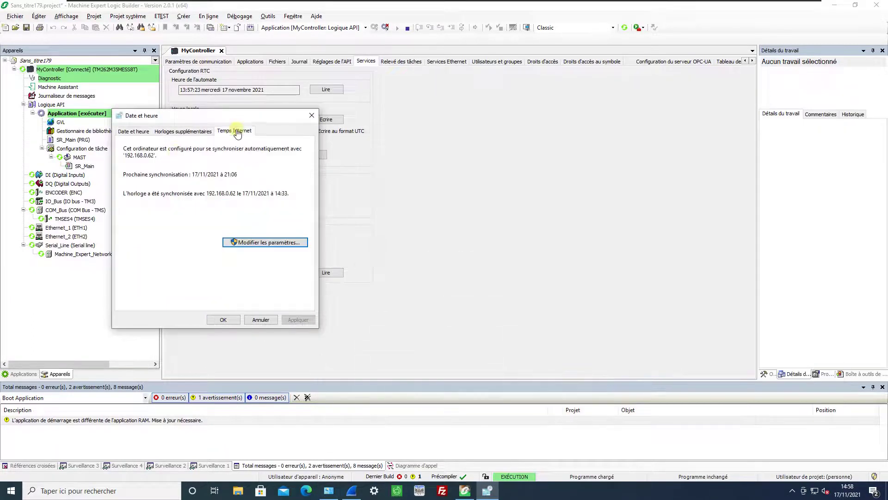
click(245, 243)
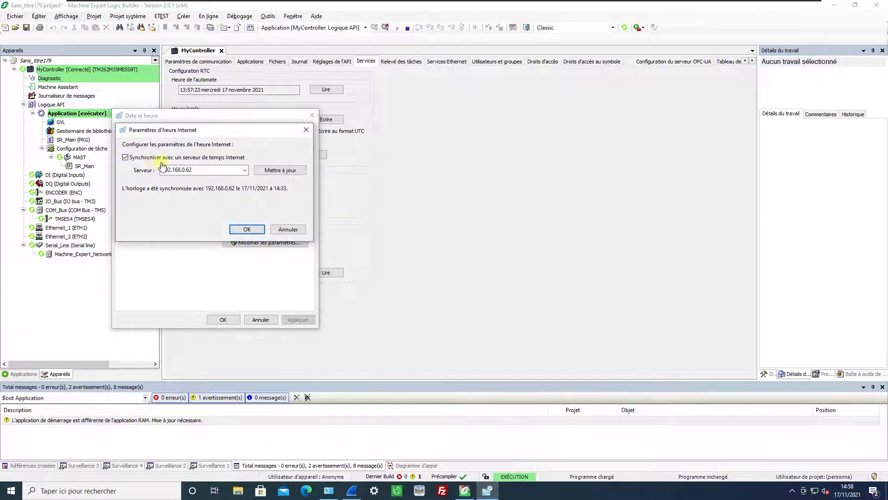
click(247, 229)
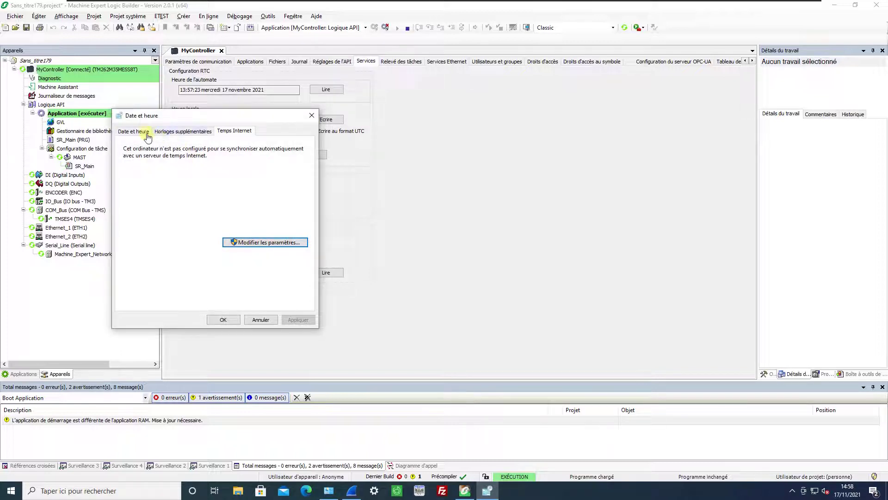
Step: Try to set the computer's date to 1 November 2021 and its time to 08:58:19
click(139, 131)
click(249, 204)
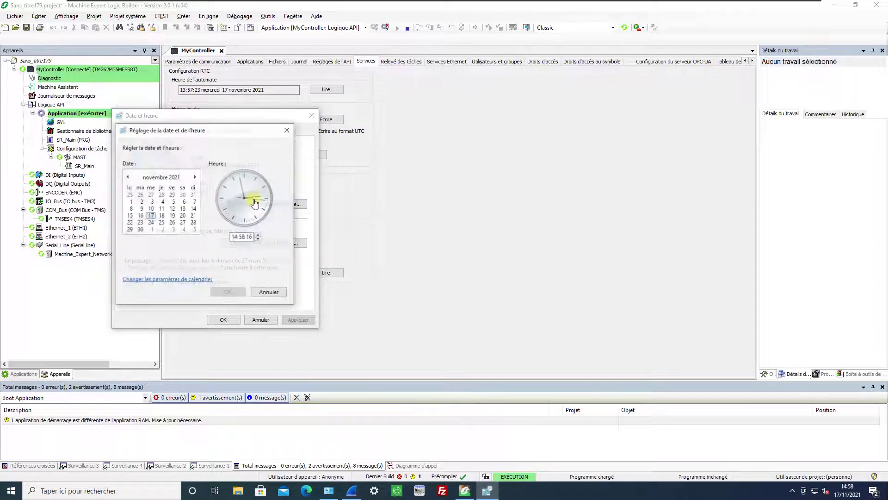
click(131, 202)
click(234, 236)
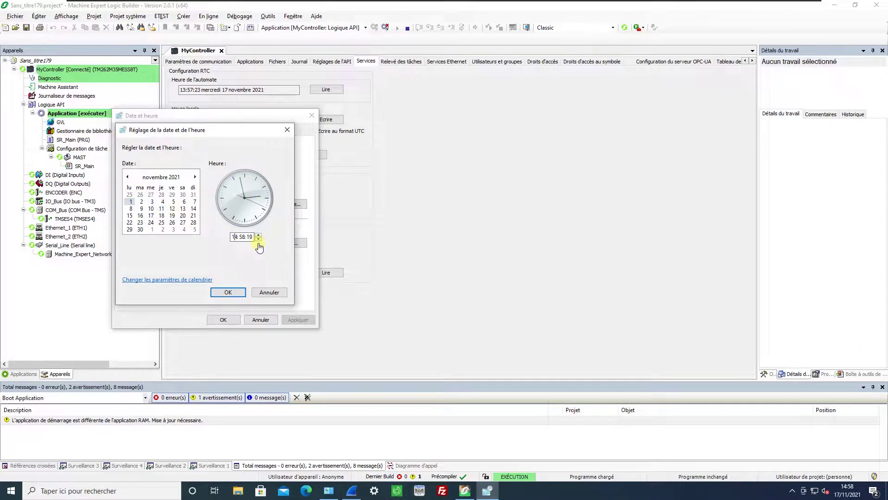
click(258, 239)
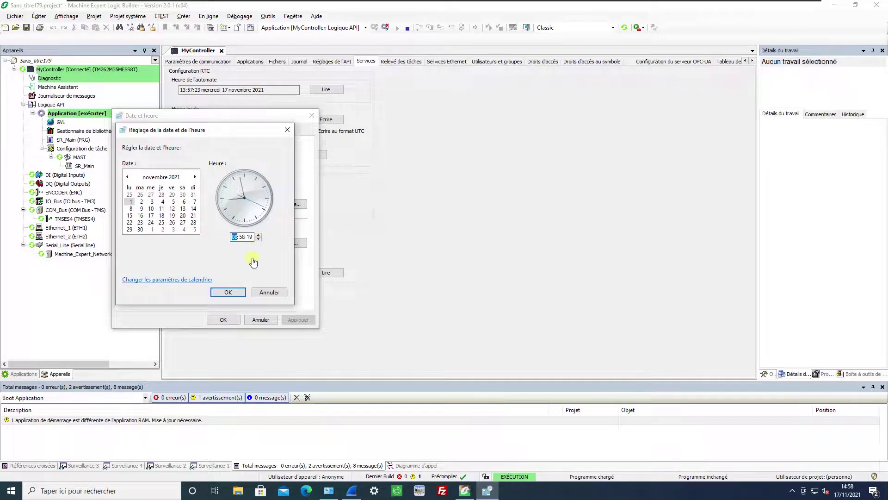
click(228, 292)
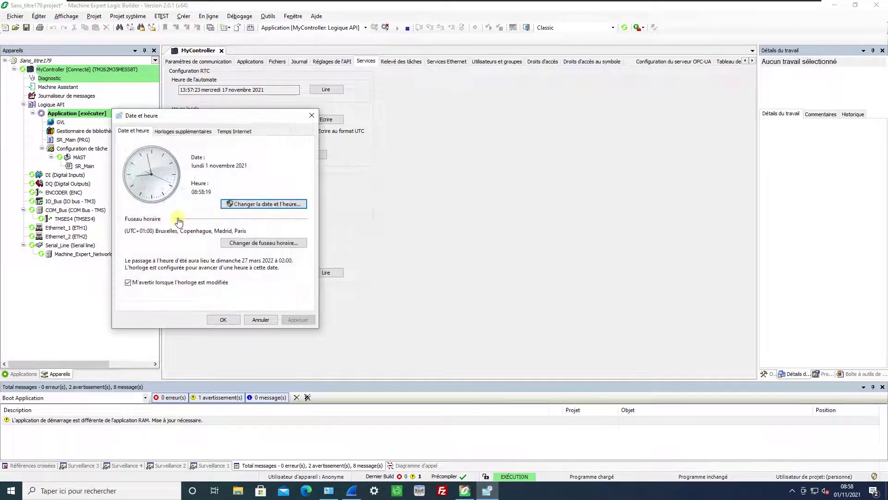
click(224, 320)
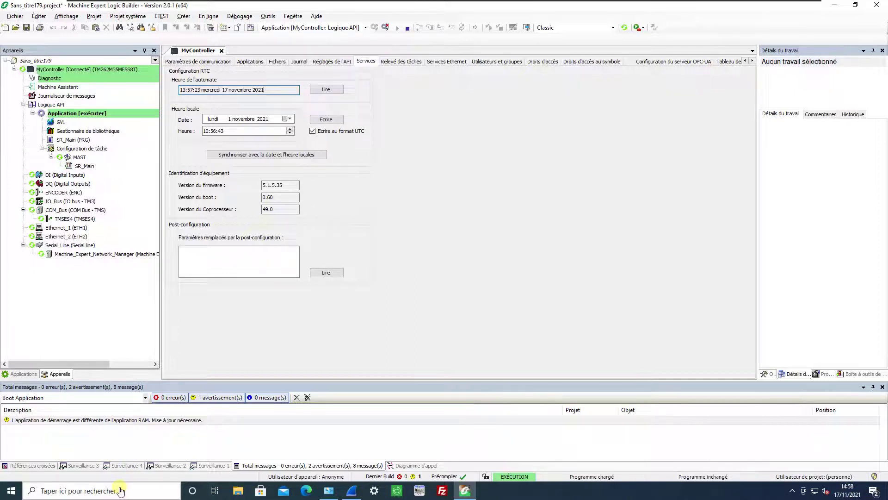
Step: Open the Windows date and time settings and check the manual date and time options without changing them
click(120, 490)
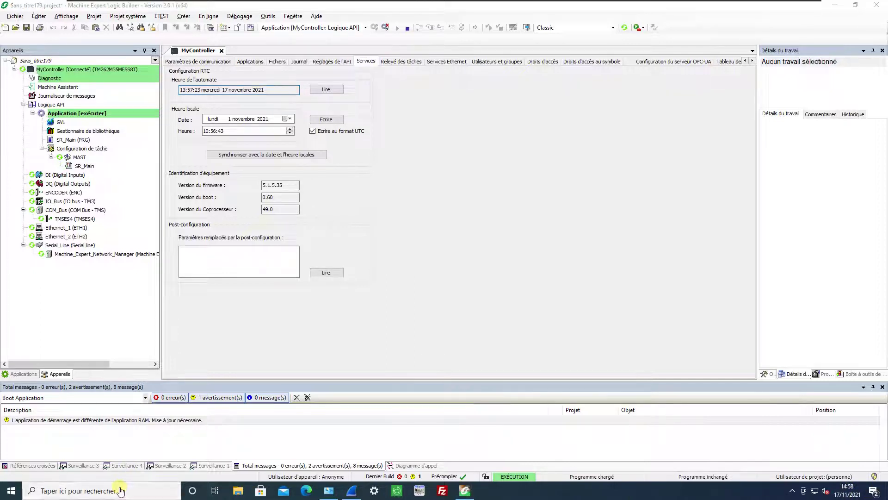
text(date)
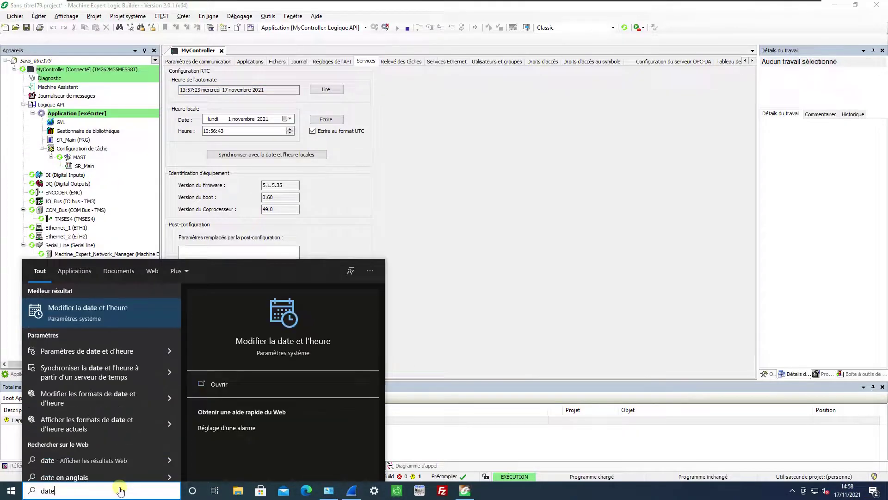
click(60, 311)
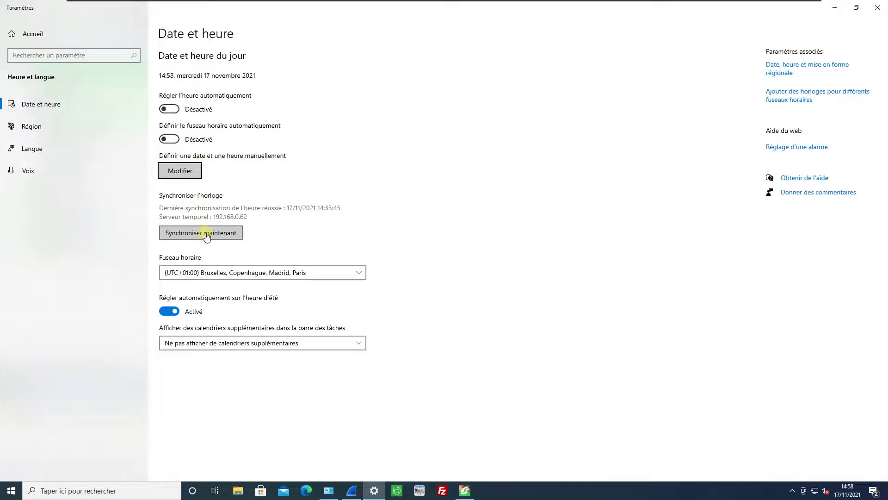
click(193, 173)
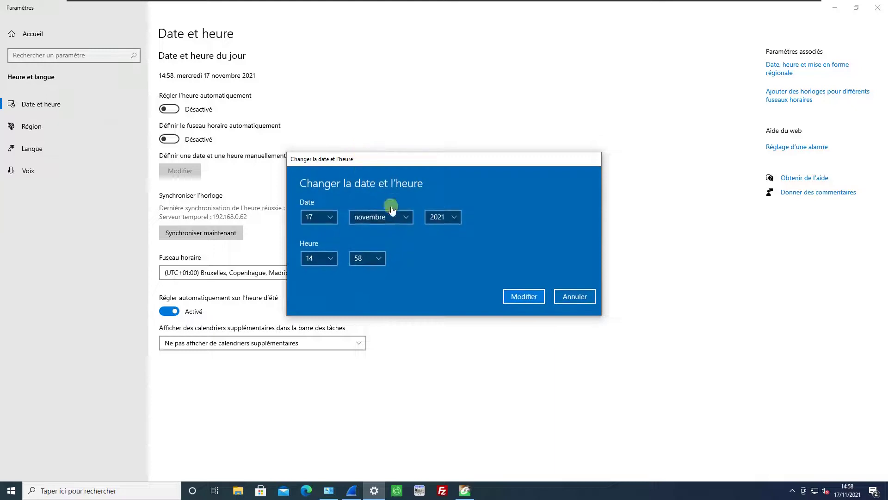
click(574, 296)
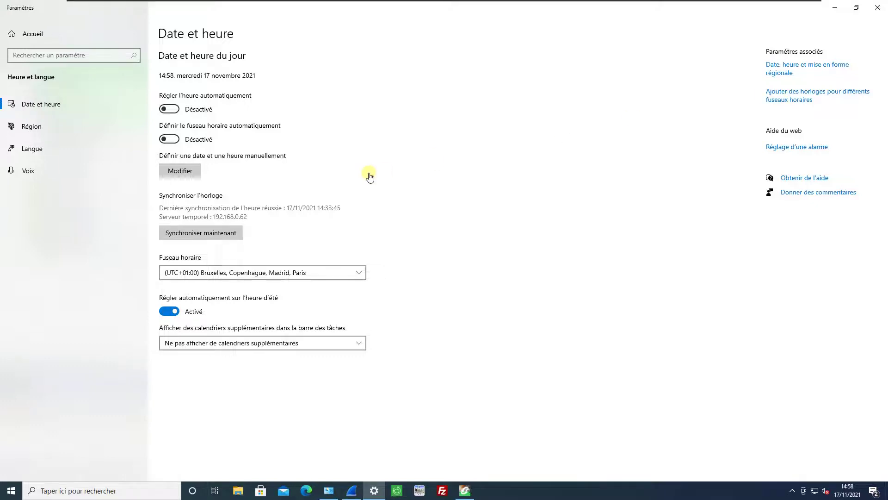
Step: Request an immediate Windows clock synchronization and enable automatic time and automatic time zone
click(216, 236)
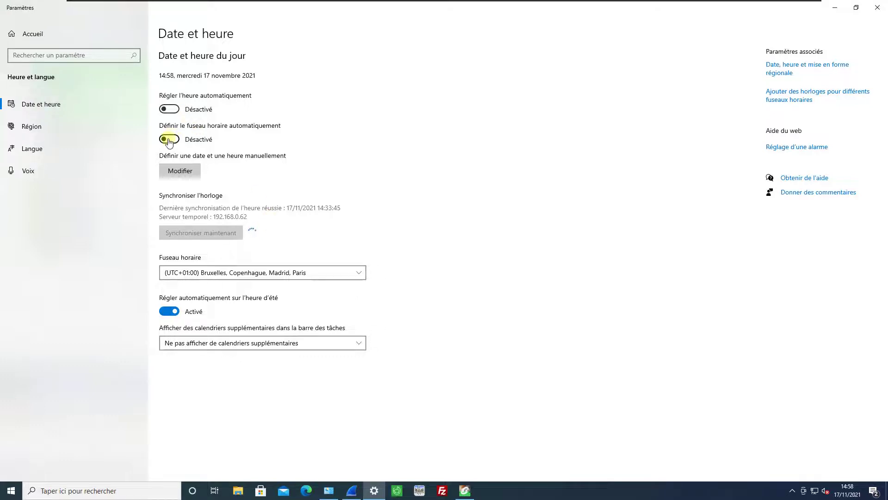
click(171, 109)
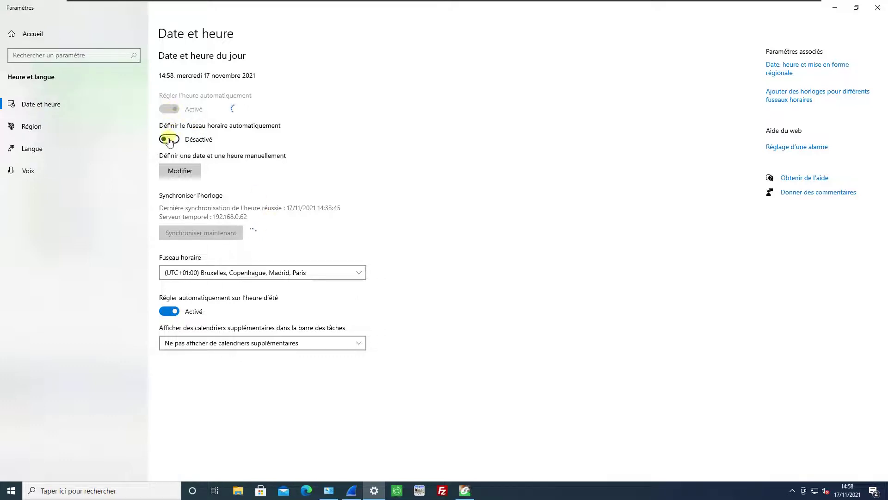
click(171, 139)
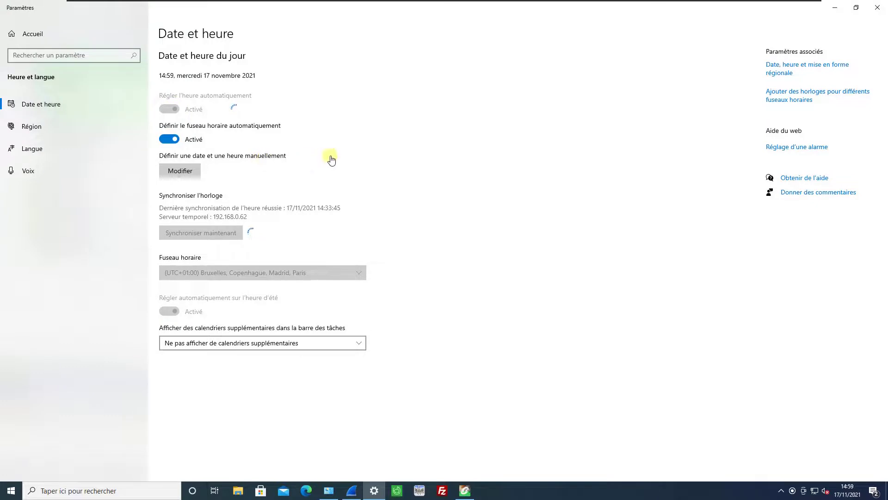
Step: Open the Internet time settings from the Control Panel, update the clock from server 192.168.0.62, and close the Control Panel and Settings windows
click(110, 492)
text(panneau de configuration)
key(Return)
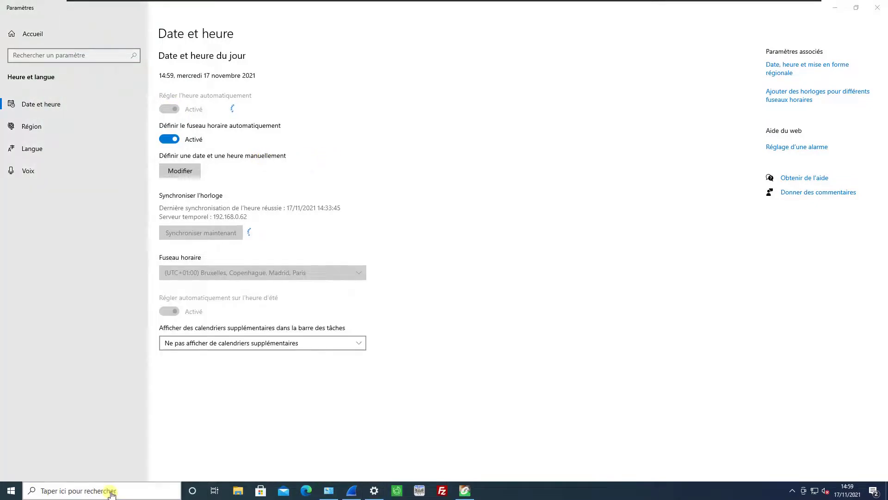
click(697, 239)
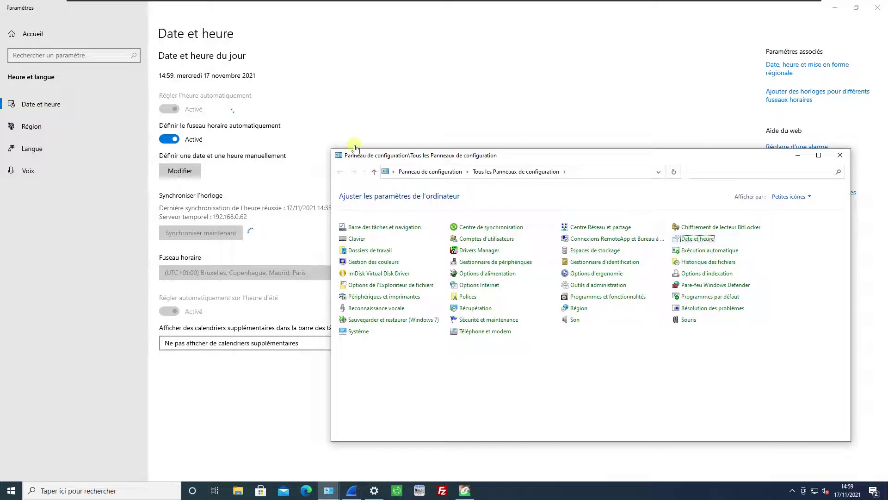
click(152, 48)
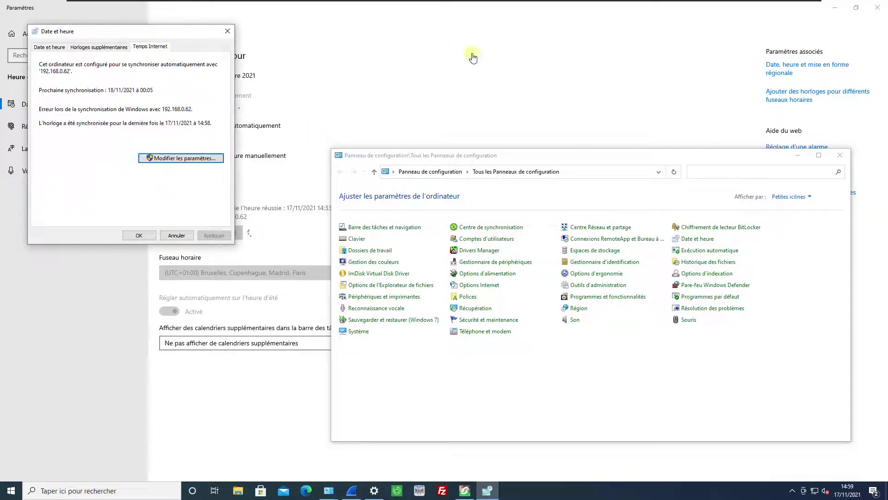
click(217, 158)
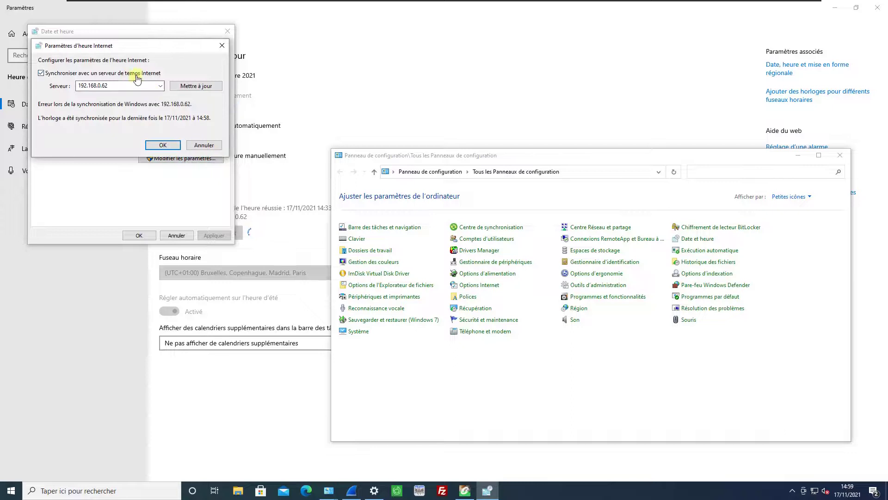
click(192, 91)
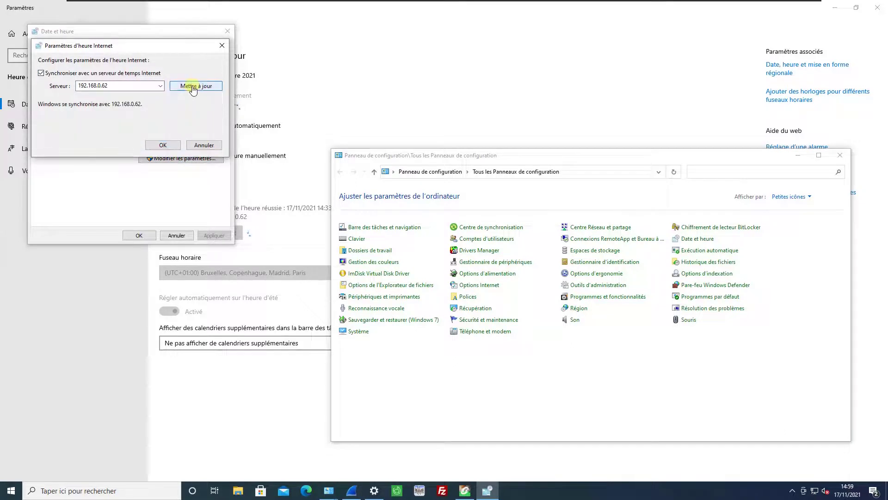
click(840, 156)
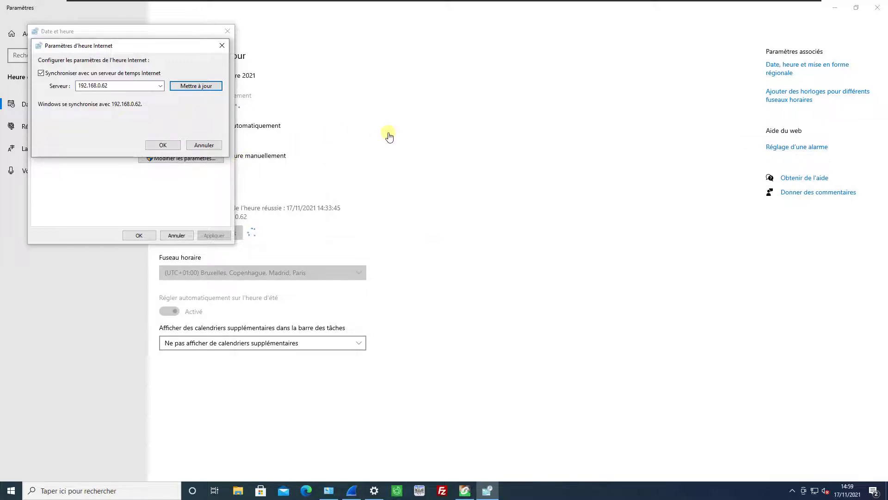
click(877, 7)
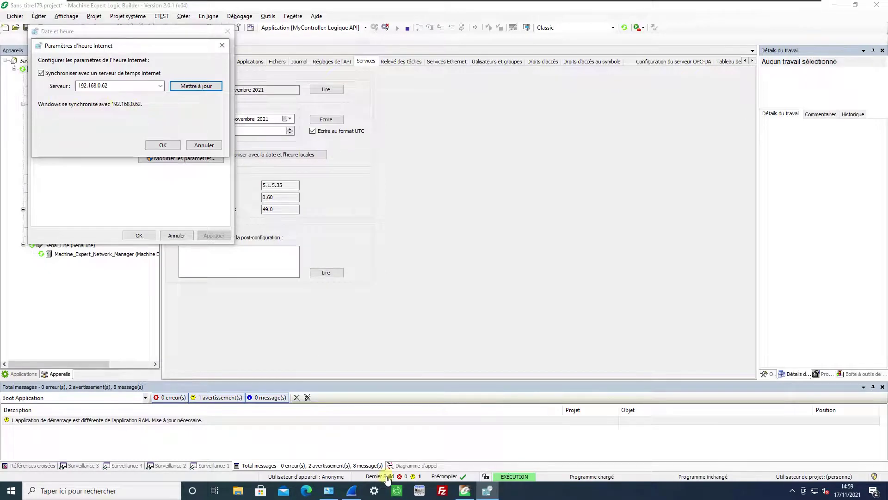
Step: Switch to Wireshark, start a capture on Ethernet0, and filter the packets with udp.port==123
click(352, 493)
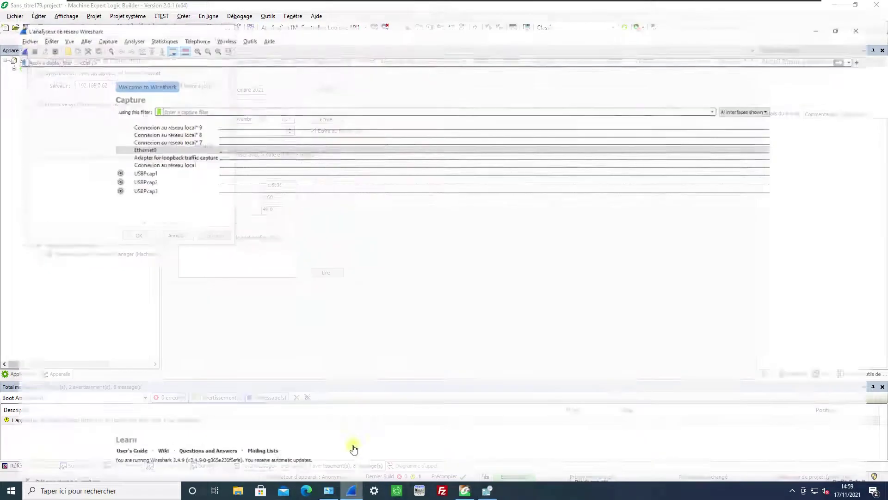
click(204, 131)
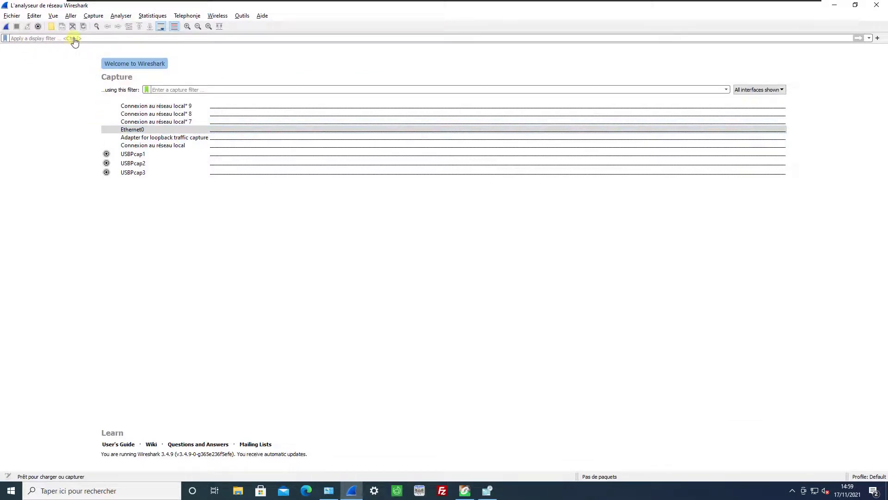
click(4, 28)
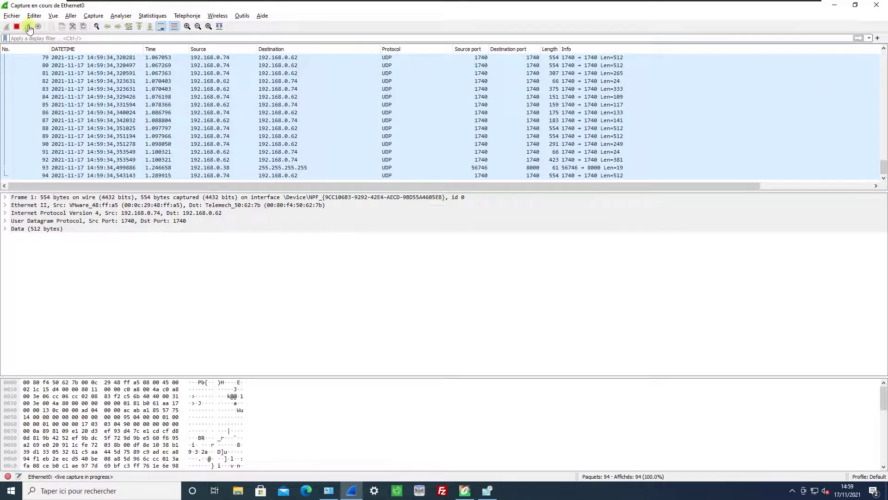
click(86, 40)
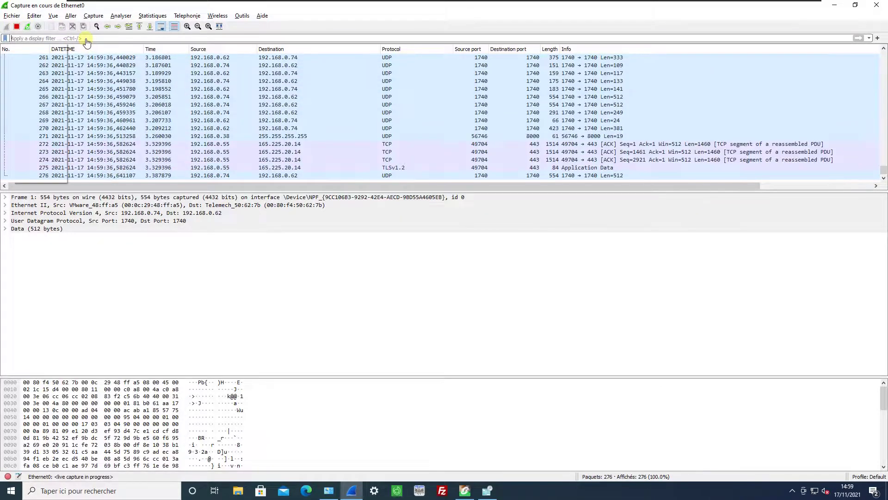
text(udp.port)
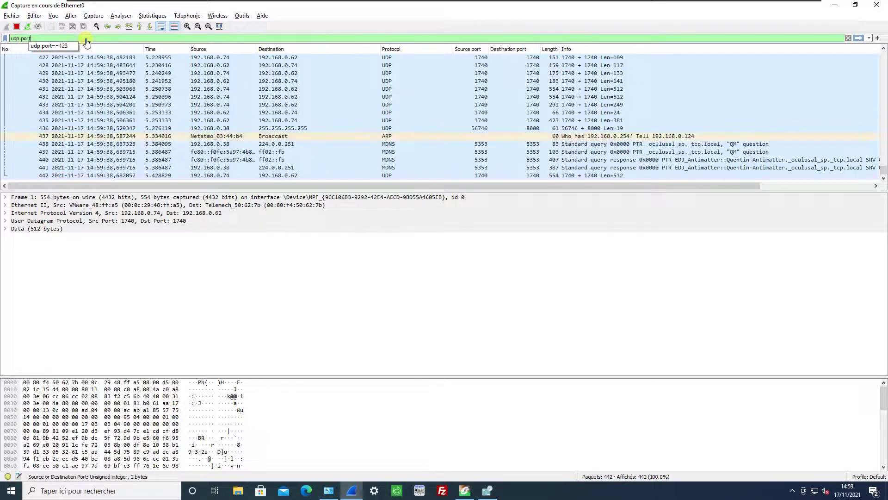
key(Down)
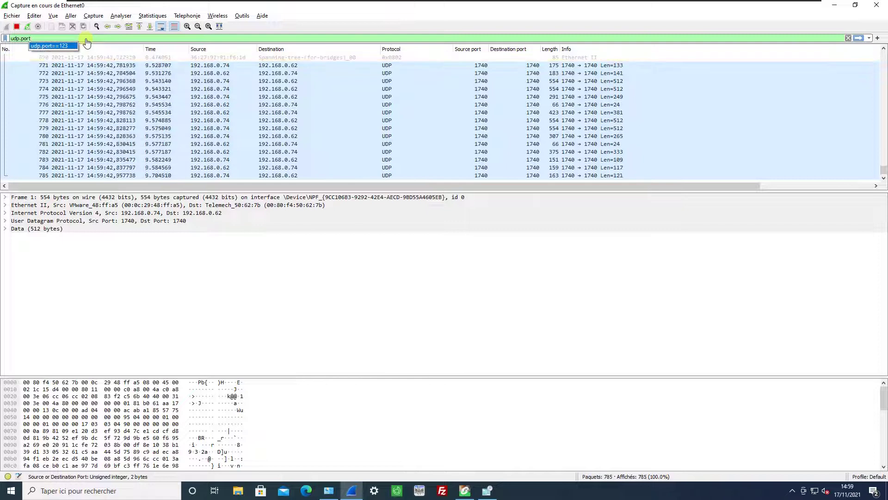
key(Return)
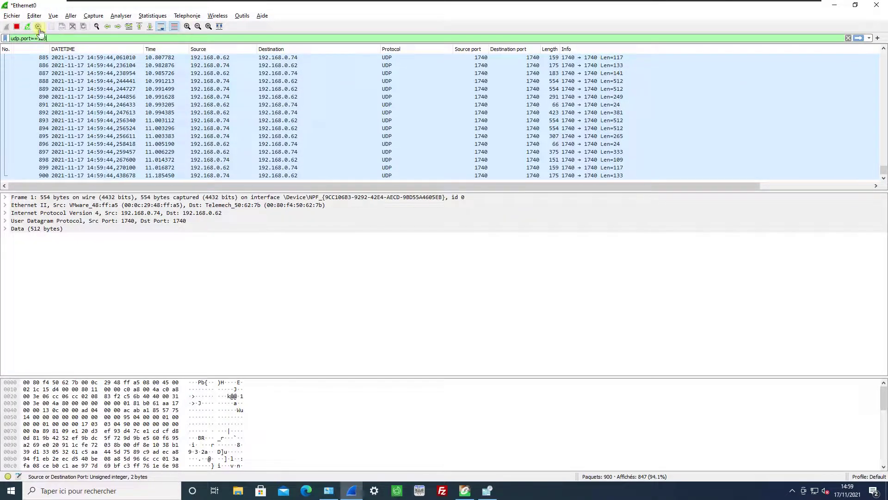
key(Return)
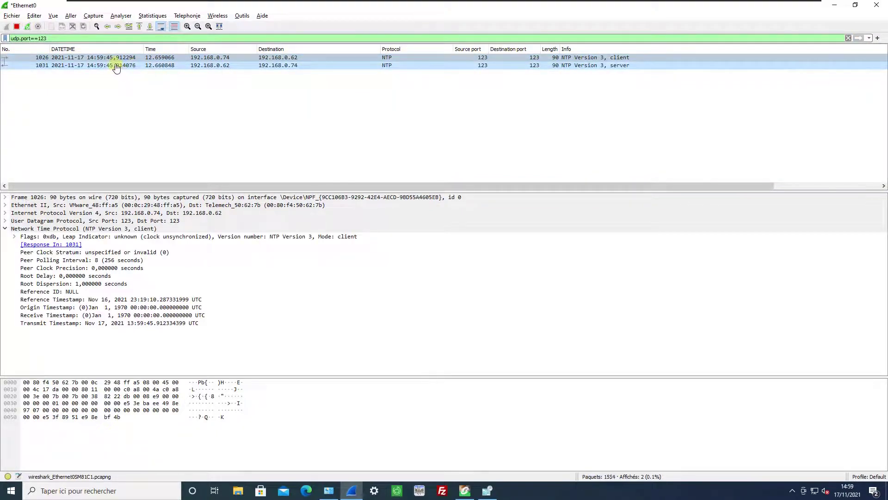
Step: Synchronize Windows with 192.168.0.62 again and inspect the newly captured NTP client request and server reply
key(alt+Tab)
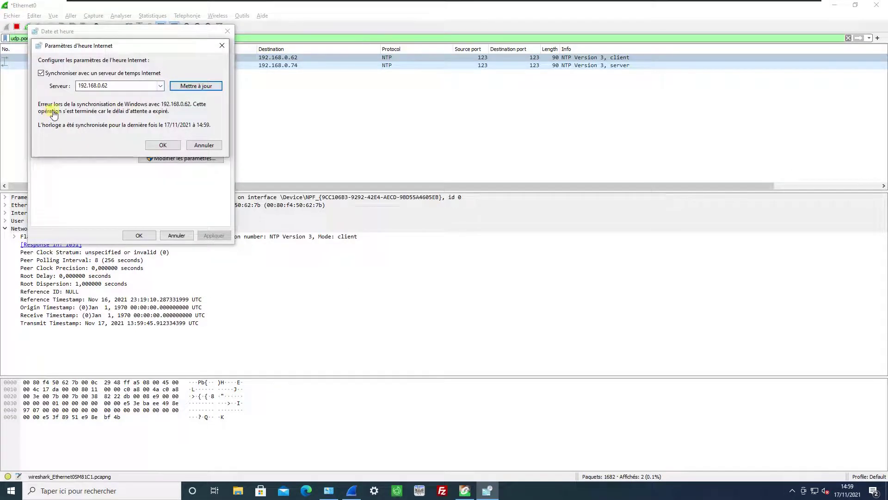
click(178, 88)
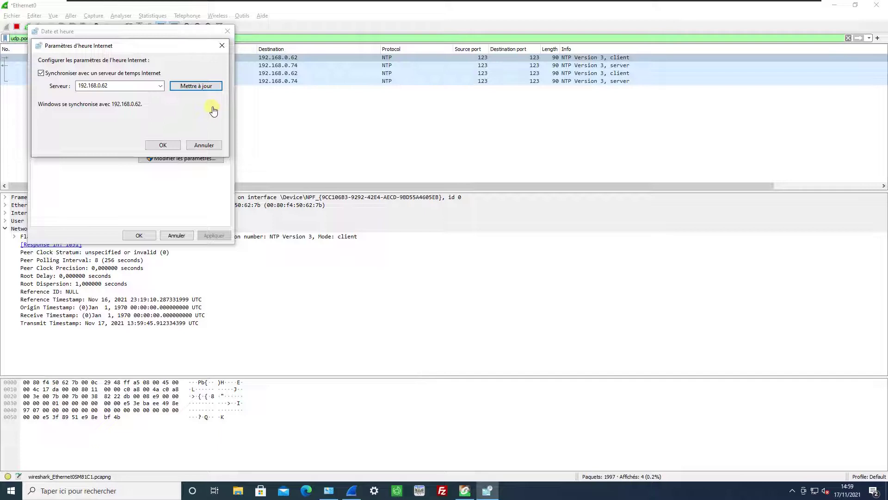
click(548, 81)
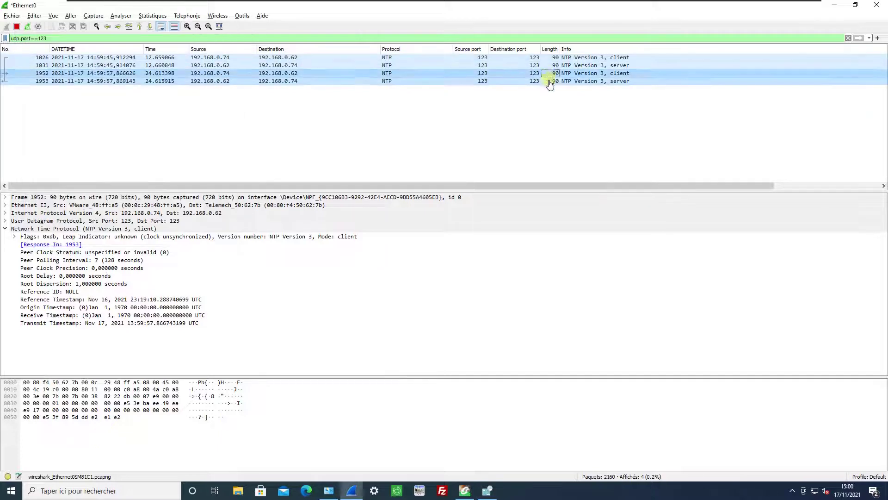
click(154, 74)
click(154, 81)
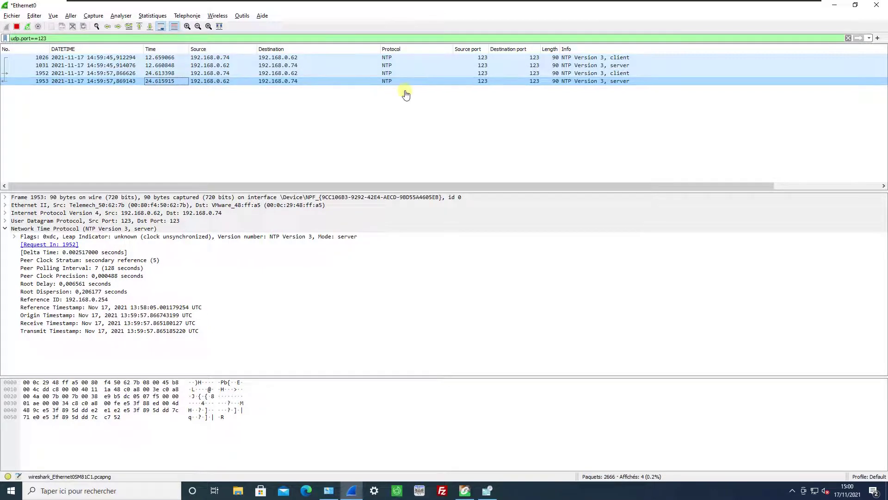
Step: Compare the Windows synchronization status with the captured NTP request and reply, and check the Windows clock
key(alt+Tab)
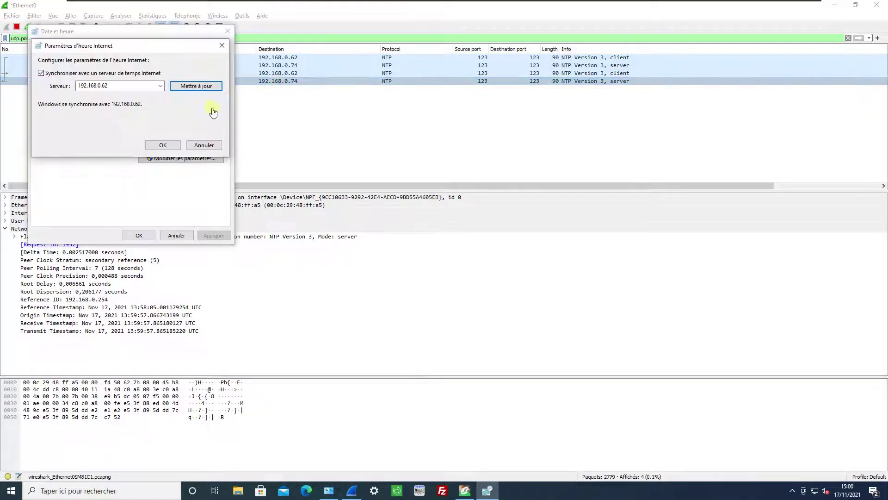
click(374, 74)
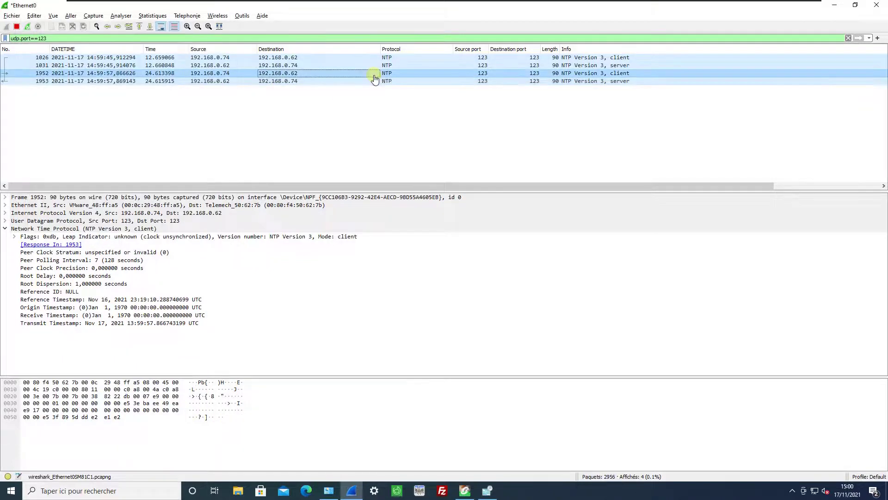
click(498, 83)
key(alt+Tab)
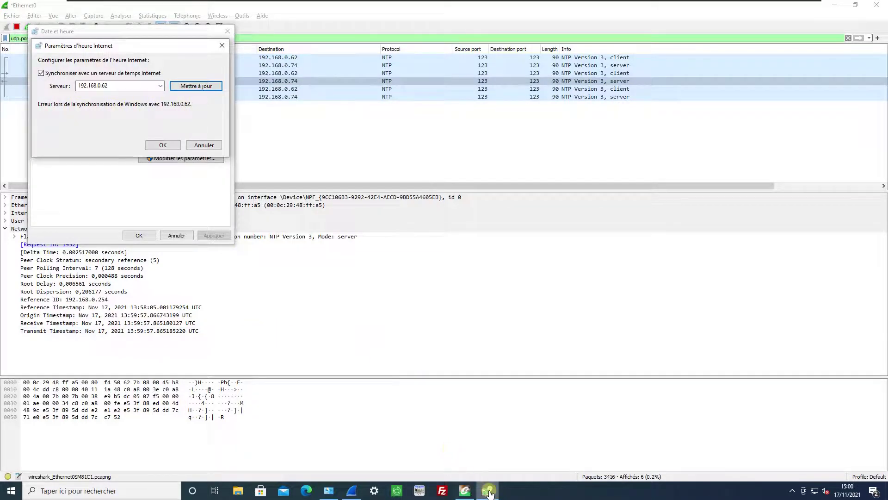
click(860, 496)
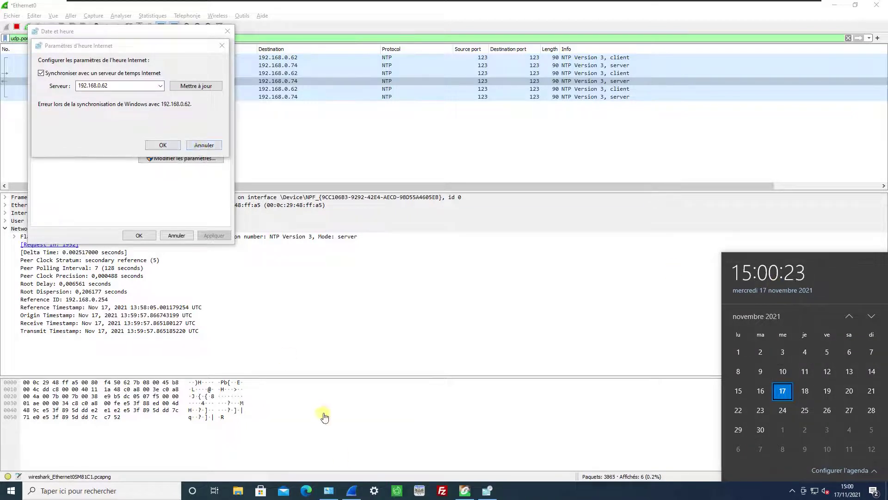
Step: Switch to Machine Expert Logic Builder and review the controller's NTP client and server settings among its Ethernet services
click(465, 490)
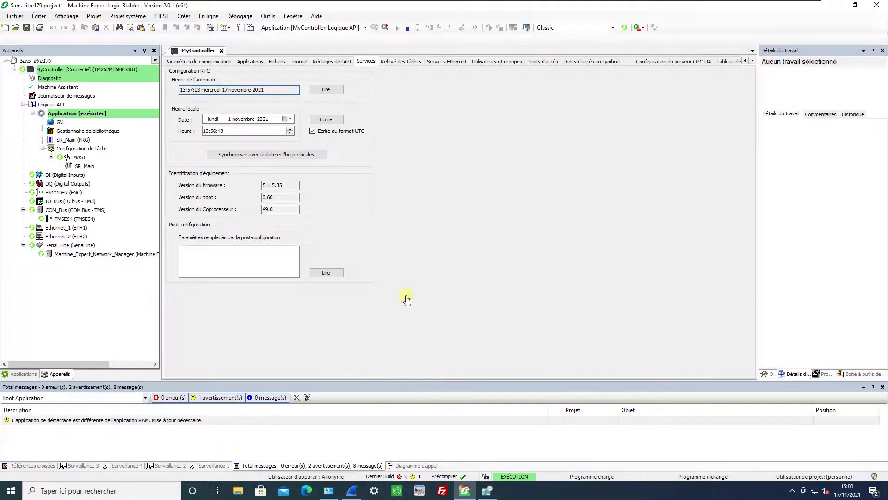
click(446, 61)
click(348, 71)
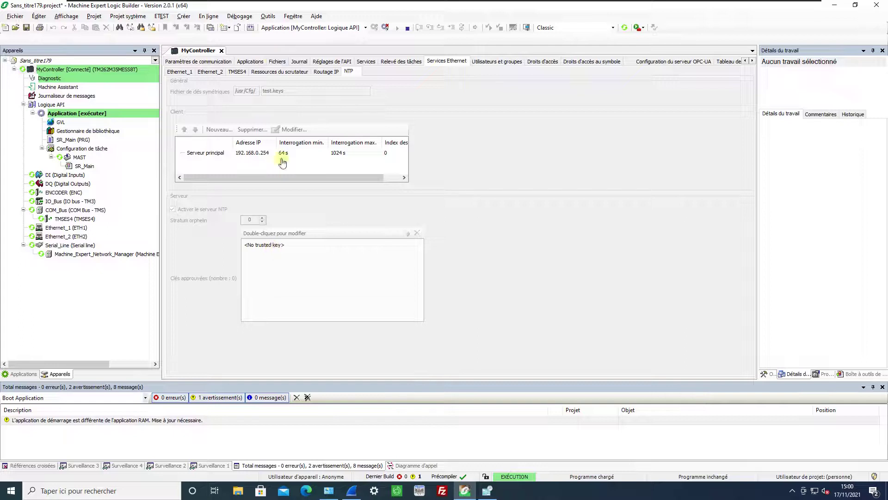
Step: Open and refresh the controller's log, and examine the NTP daemon, NTP key file and boot application entries
click(296, 62)
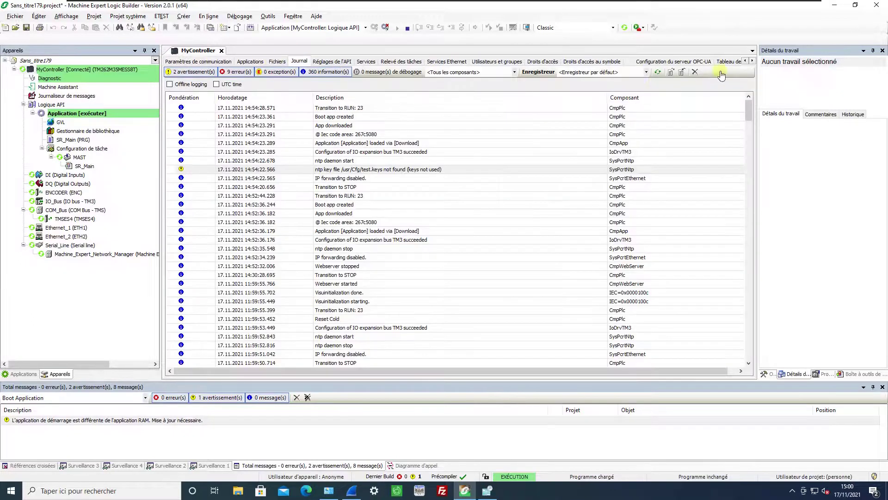
click(652, 72)
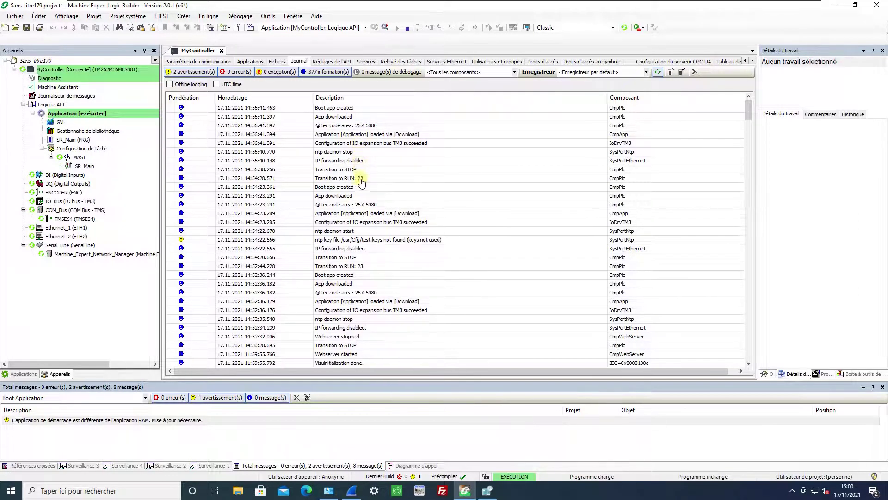
click(358, 223)
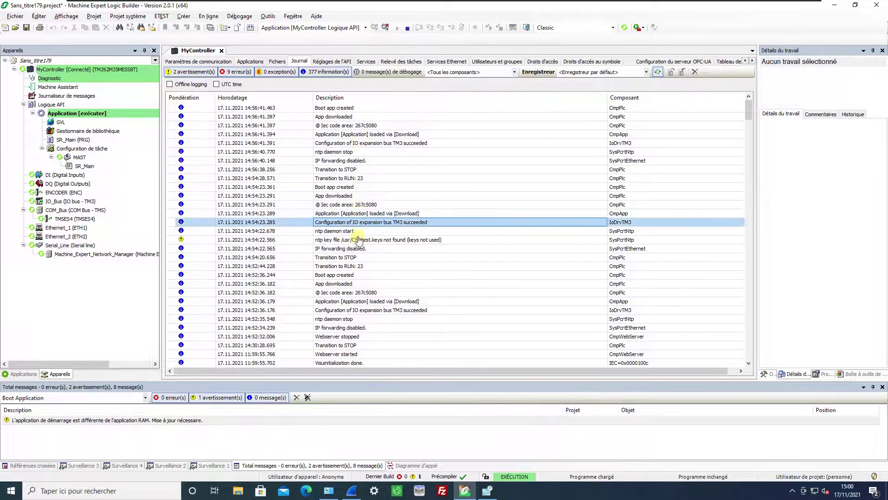
click(357, 241)
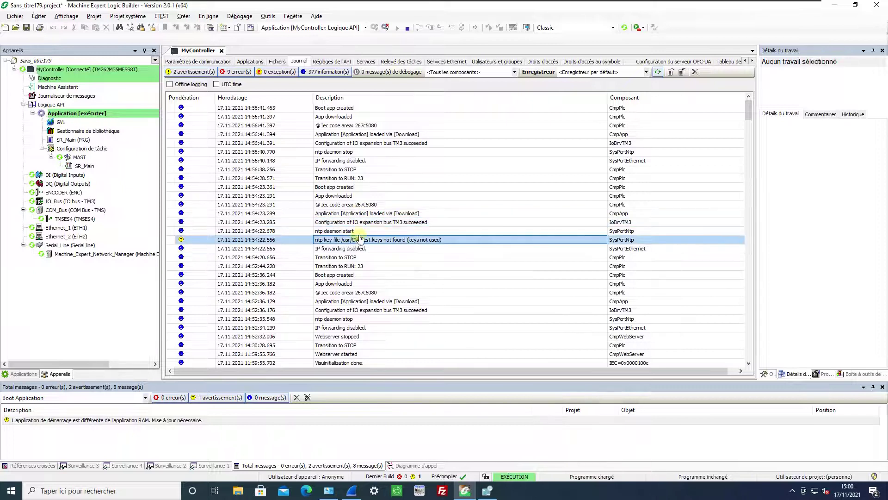
click(324, 188)
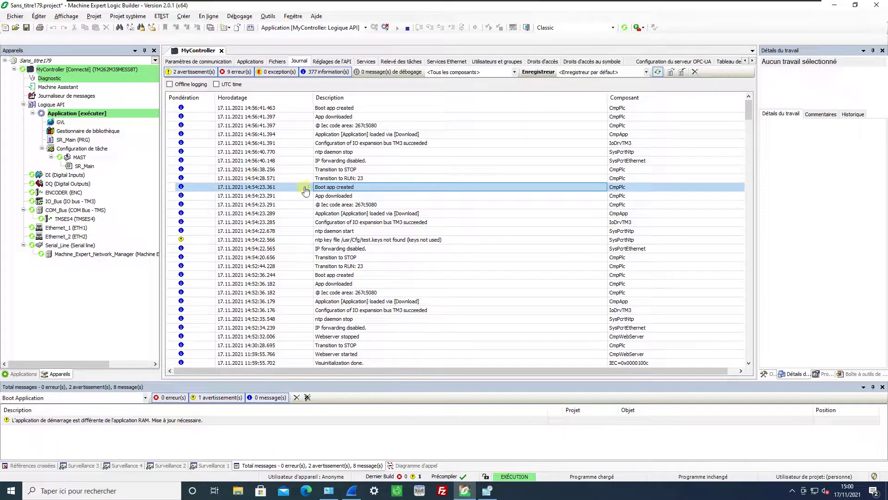
click(340, 109)
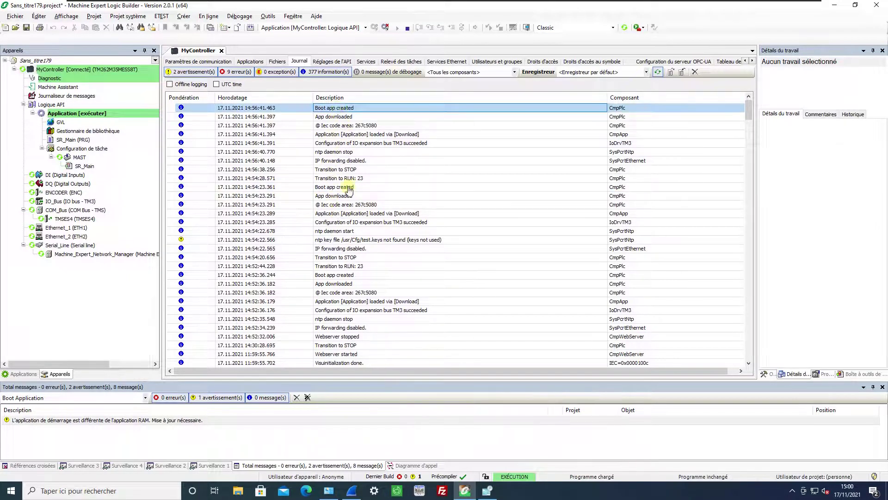
Step: Return to the Windows Internet time settings and request another clock update from 192.168.0.62
key(alt+Tab)
click(203, 88)
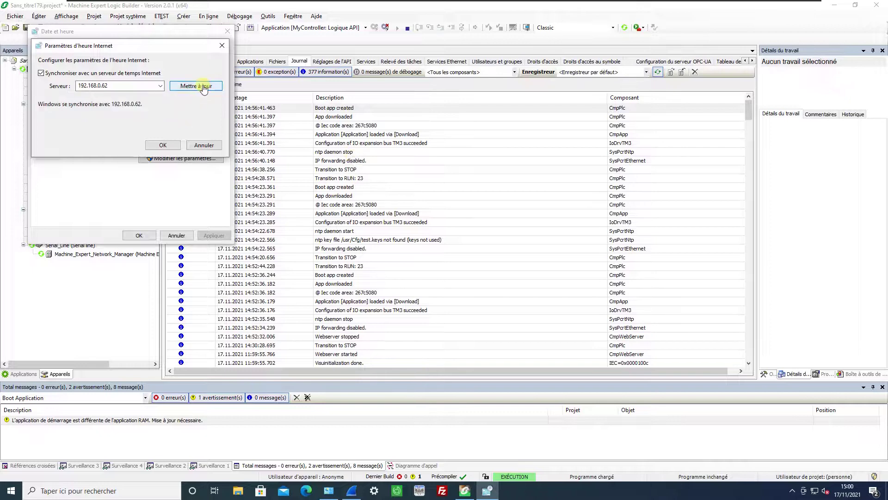
Step: Switch to Wireshark and examine the captured NTP client requests and server replies exchanged between 192.168.0.74 and 192.168.0.62
key(alt+Tab)
key(Tab)
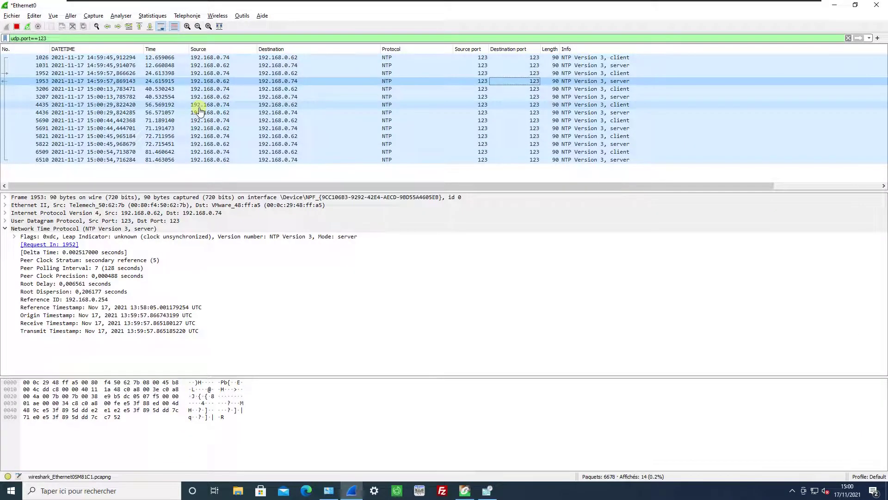
click(229, 59)
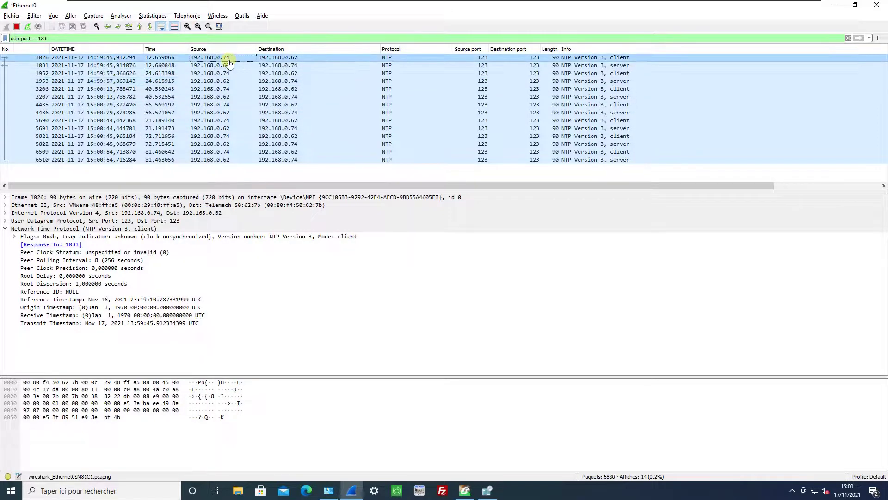
click(228, 65)
click(228, 73)
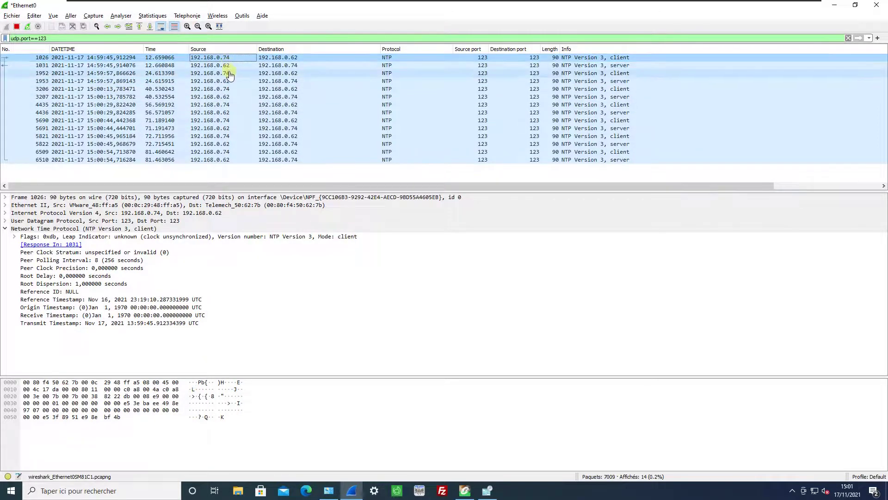
click(228, 81)
click(228, 89)
click(226, 104)
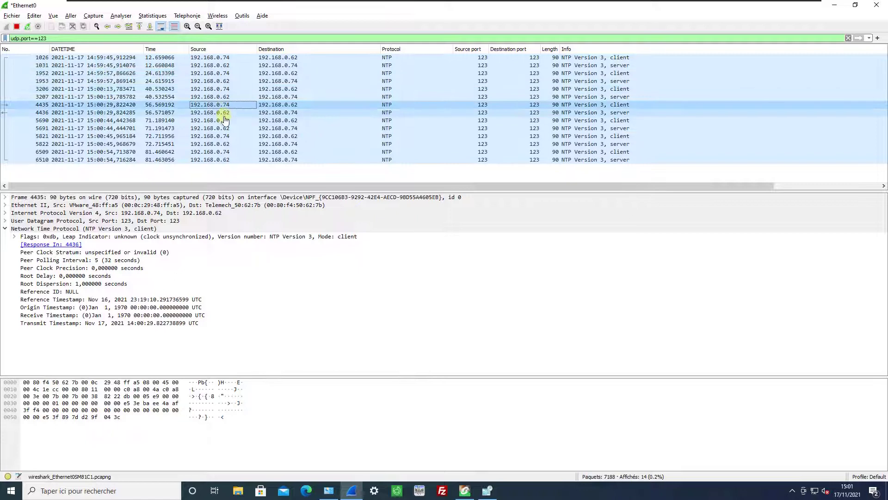
Step: Return to the Windows Internet time settings, check the synchronization status, accept and close both time dialogs, and return to the controller's log
key(alt+Tab)
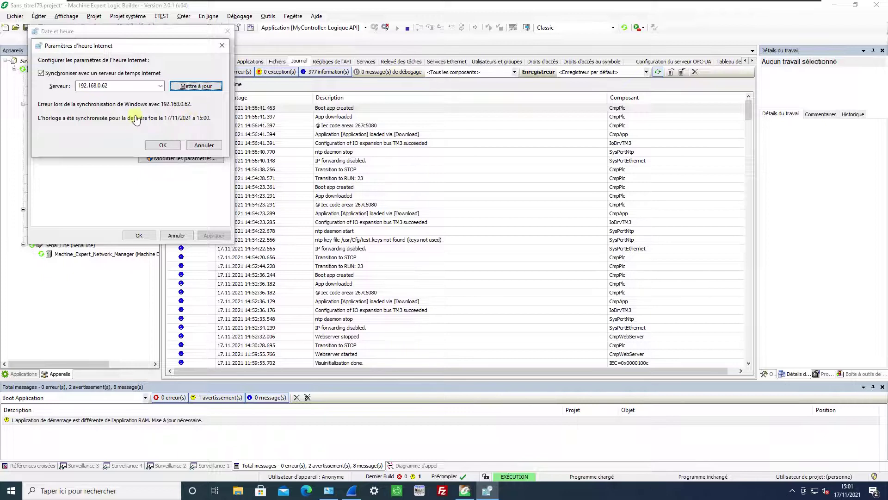
drag(118, 48, 347, 117)
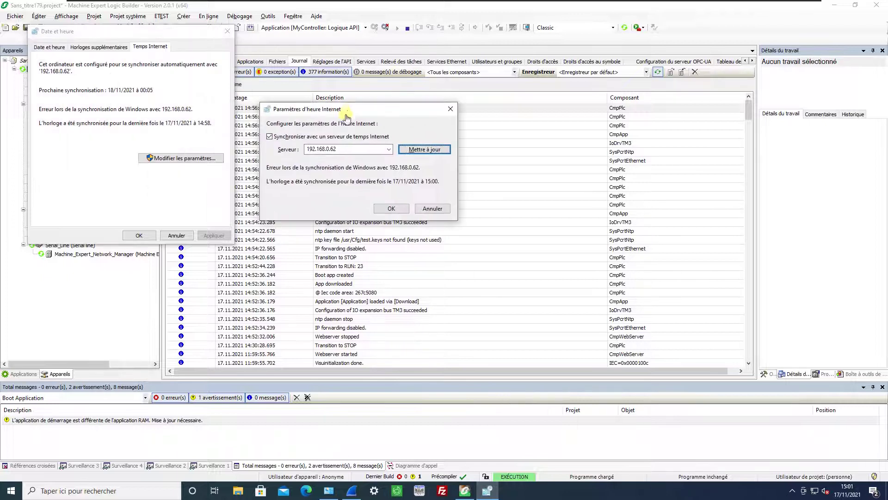
click(391, 208)
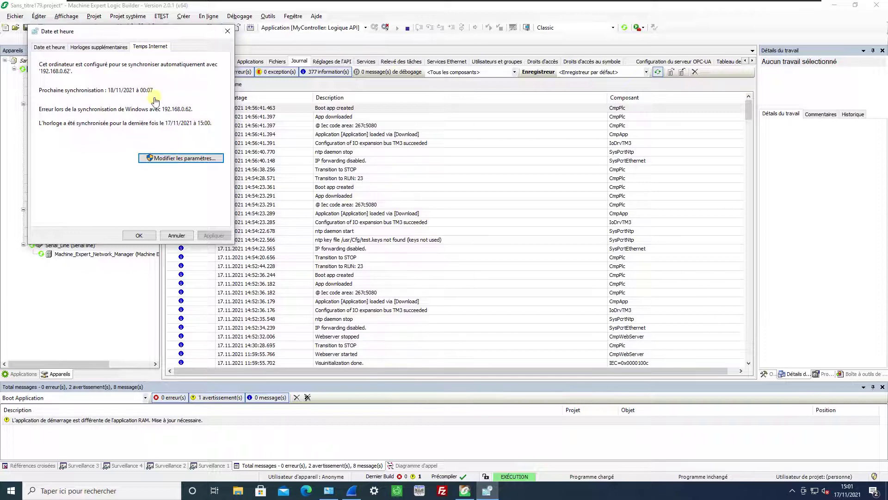
click(146, 236)
click(305, 162)
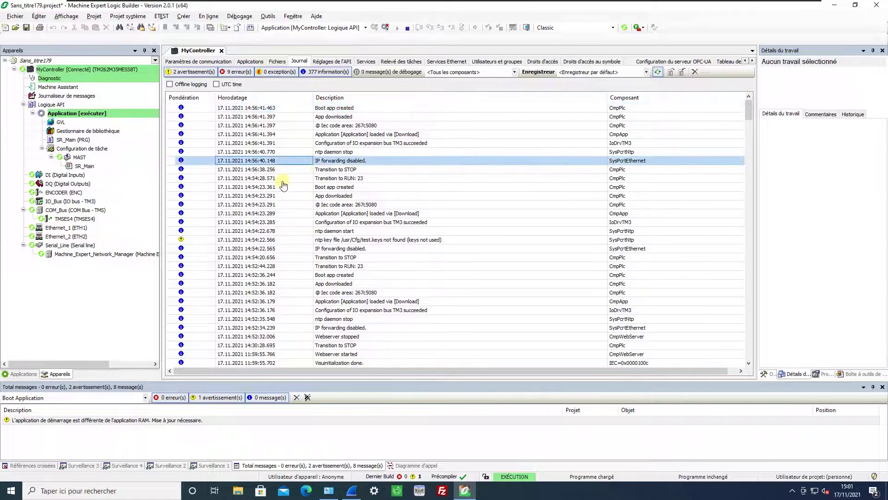